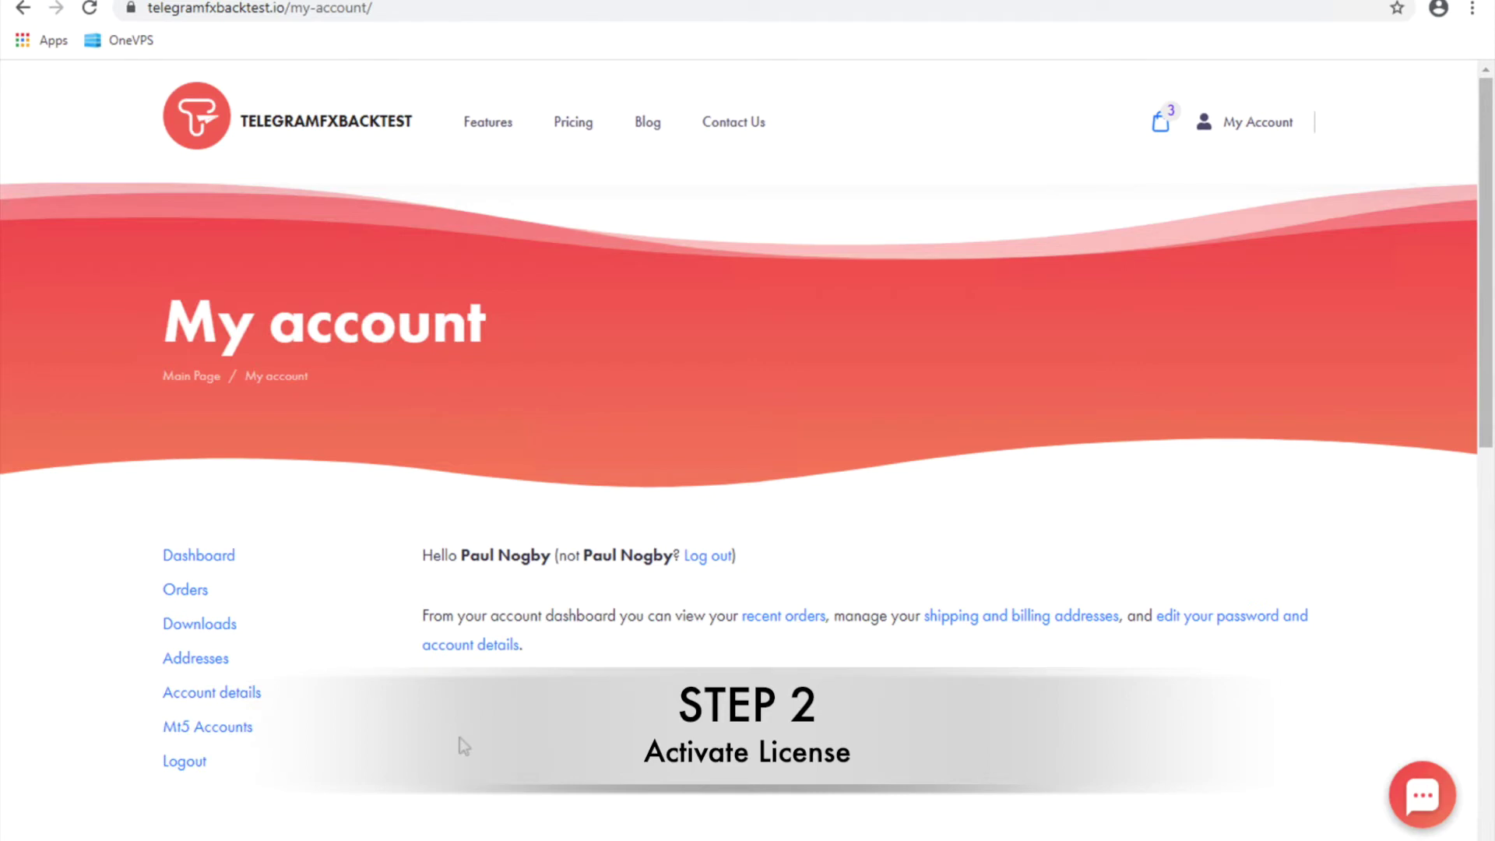
Add the MT5 trading account number on the website's MT5 Accounts page and confirm the success alert
click(219, 728)
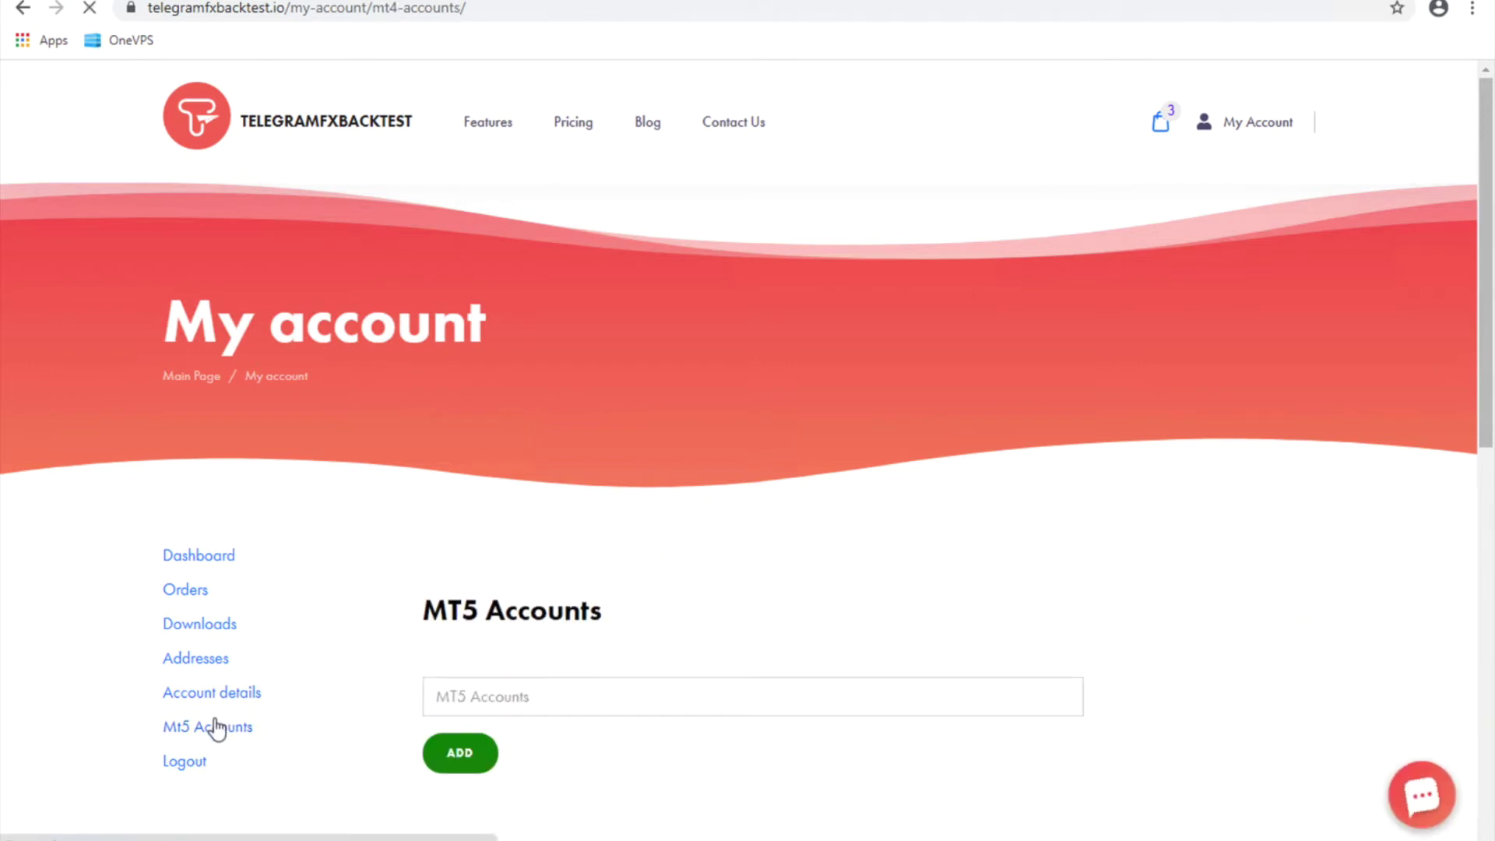
click(444, 693)
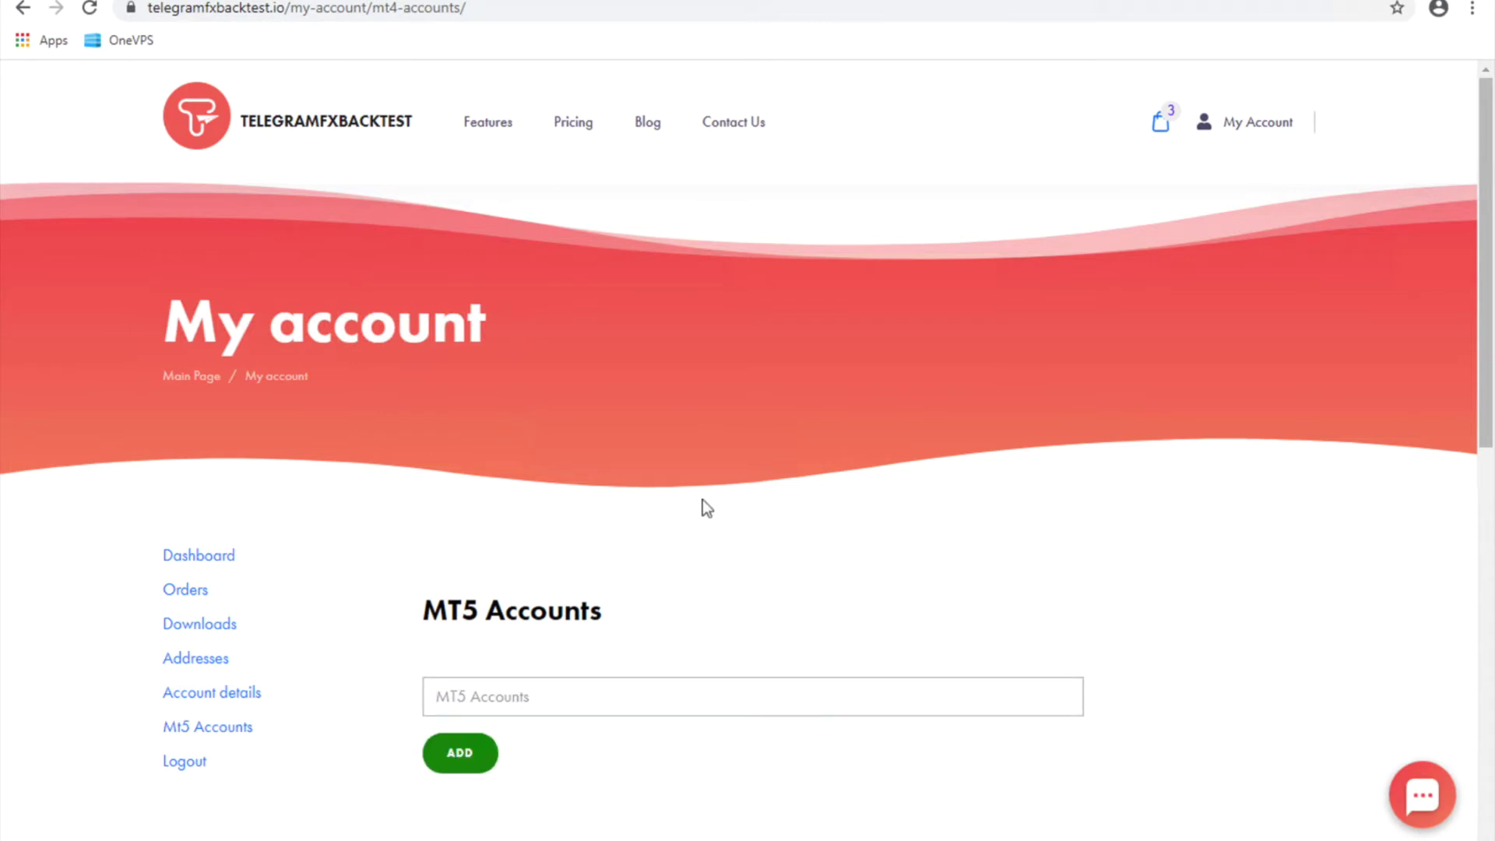
click(458, 759)
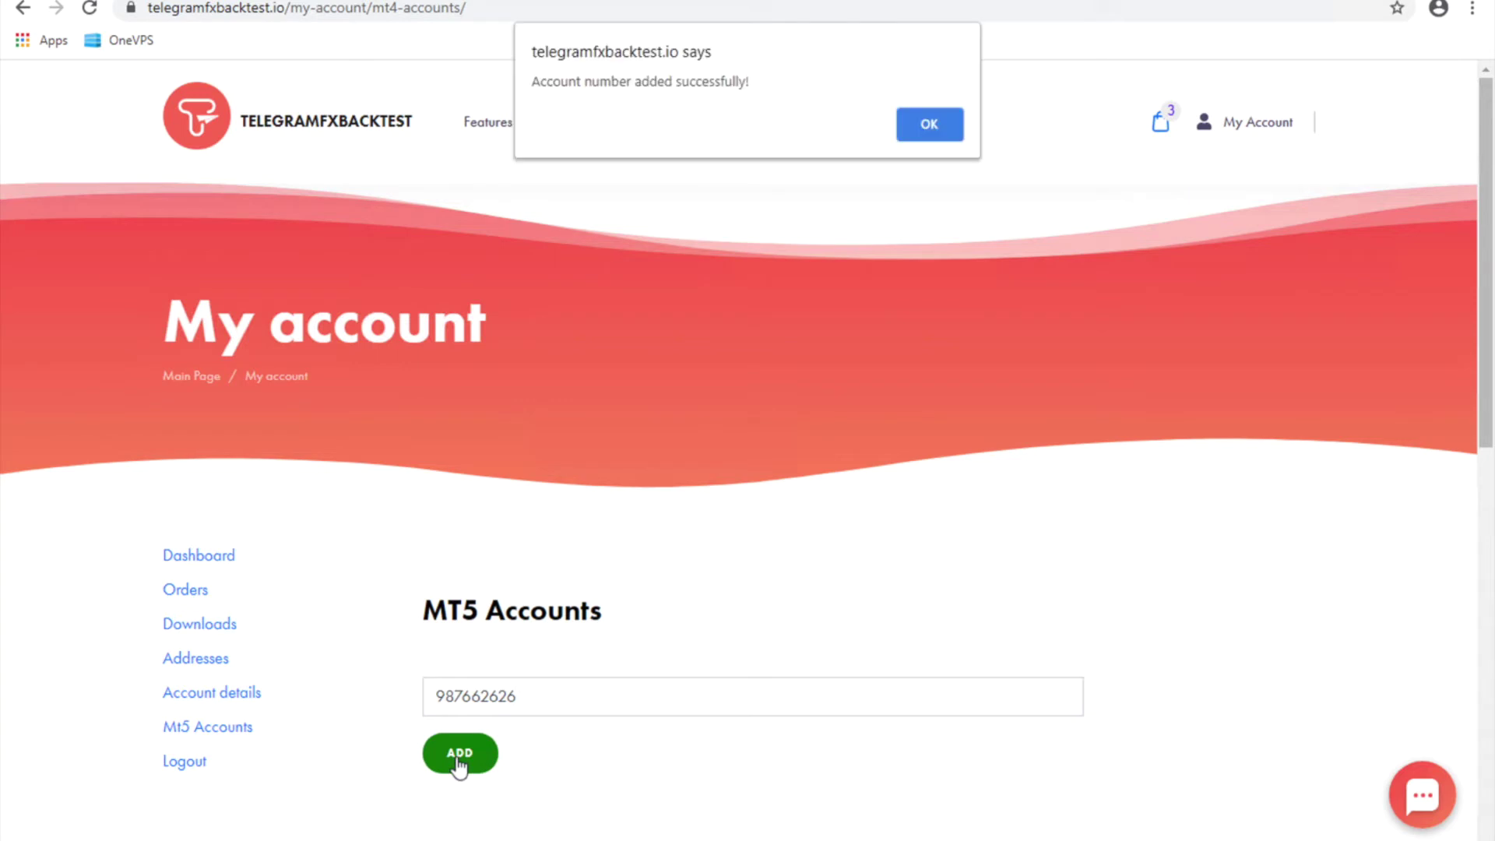
click(934, 125)
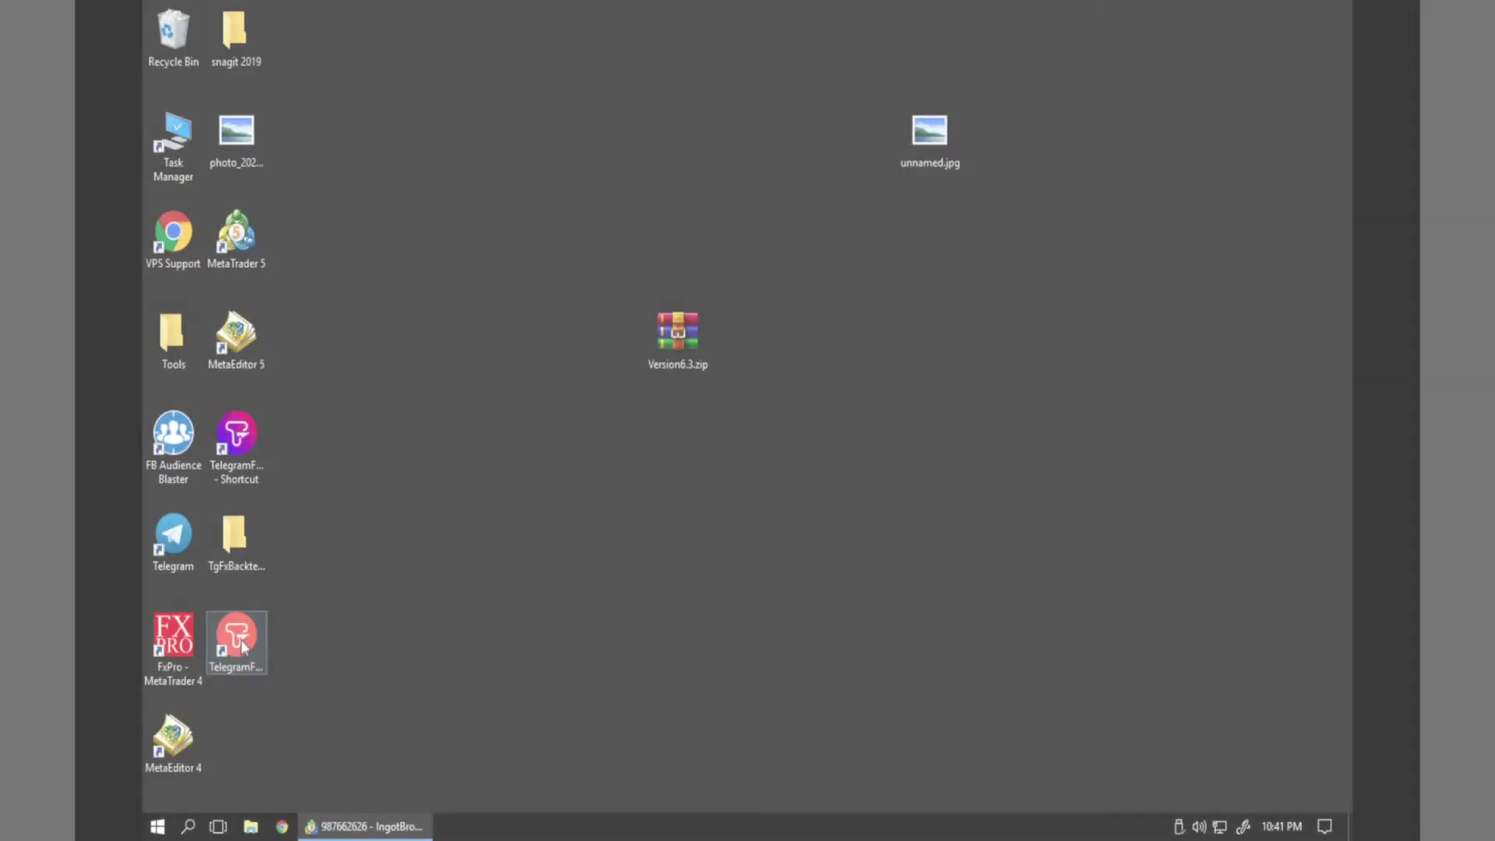
Launch the TelegramFxBacktest desktop app and enter the Telegram phone number in international format
double_click(242, 646)
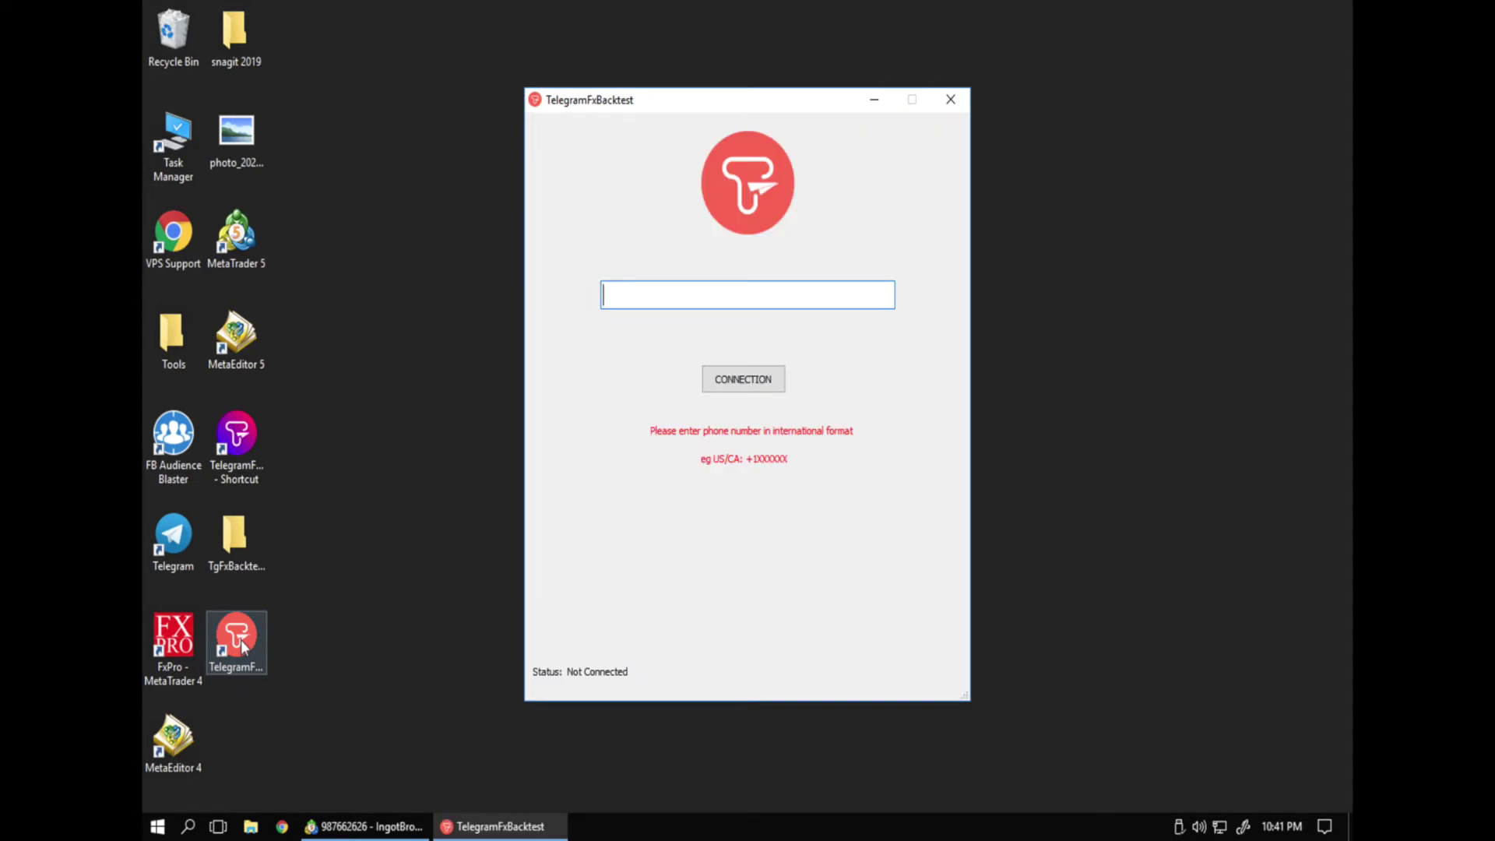
text(+33612)
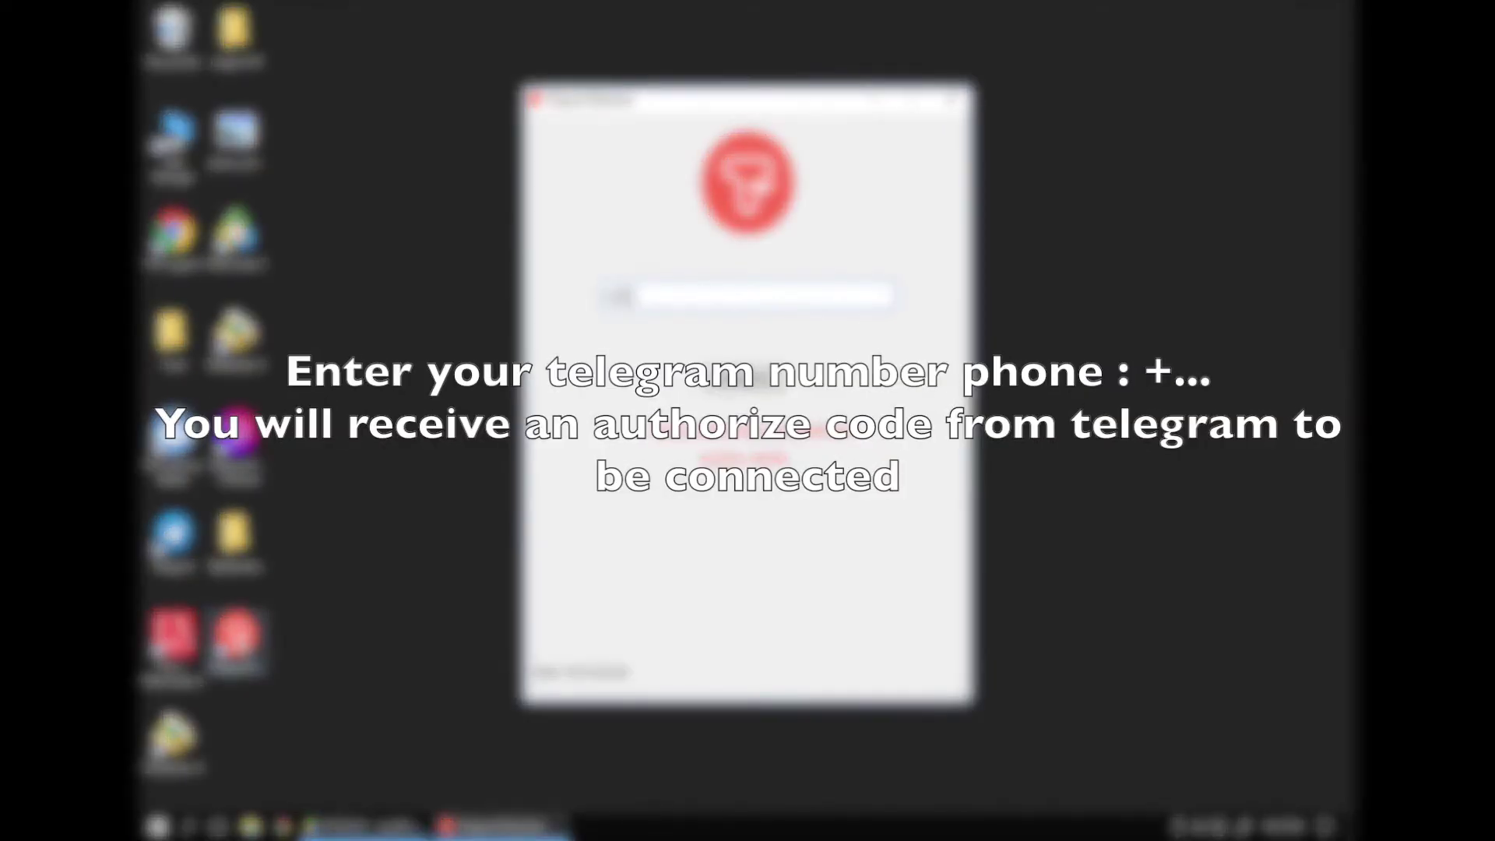
text(3456)
key(BackSpace)
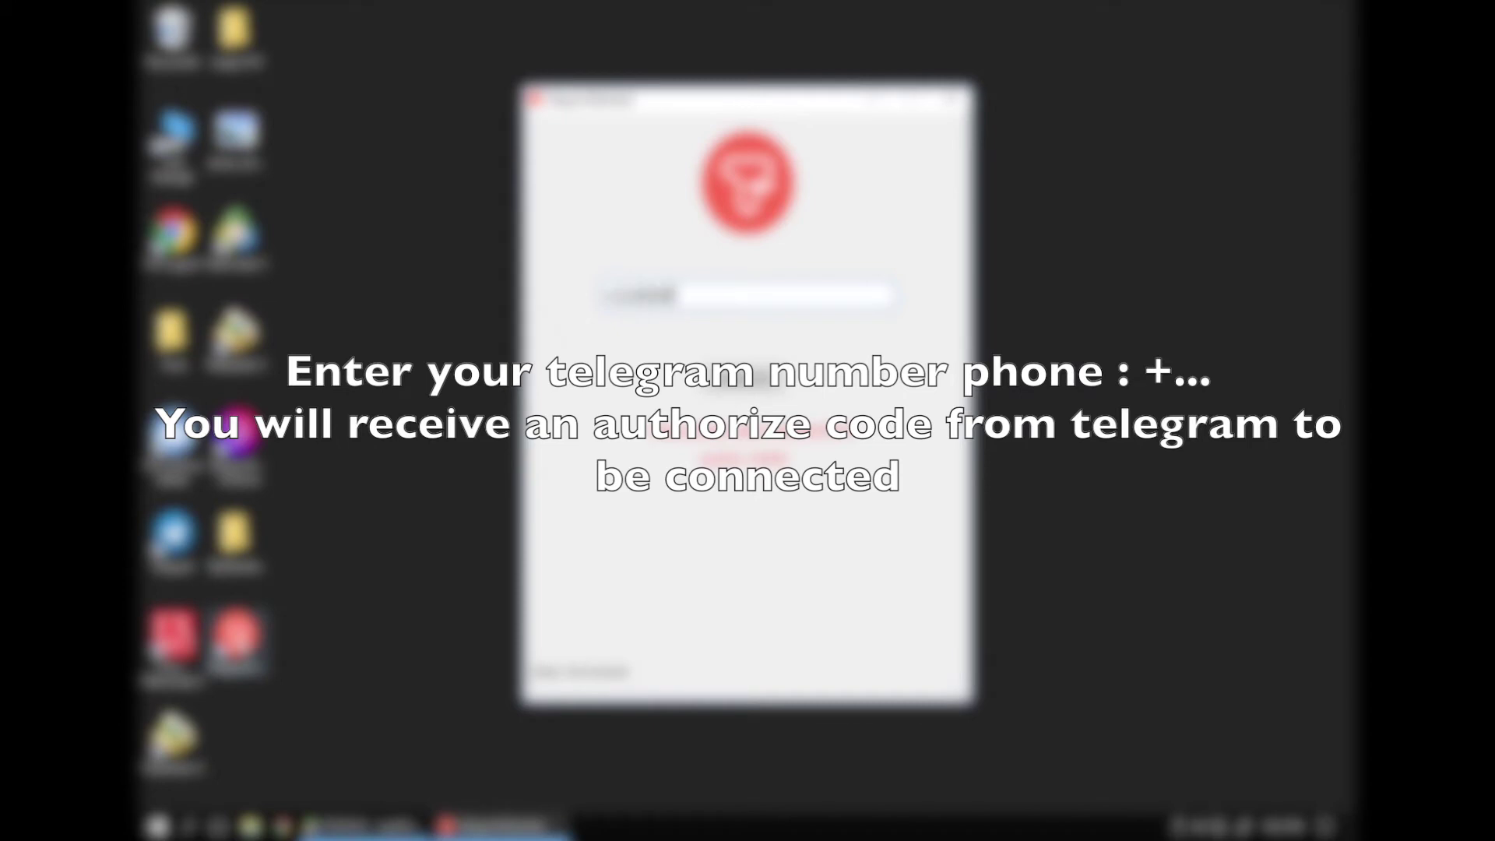
text(67890)
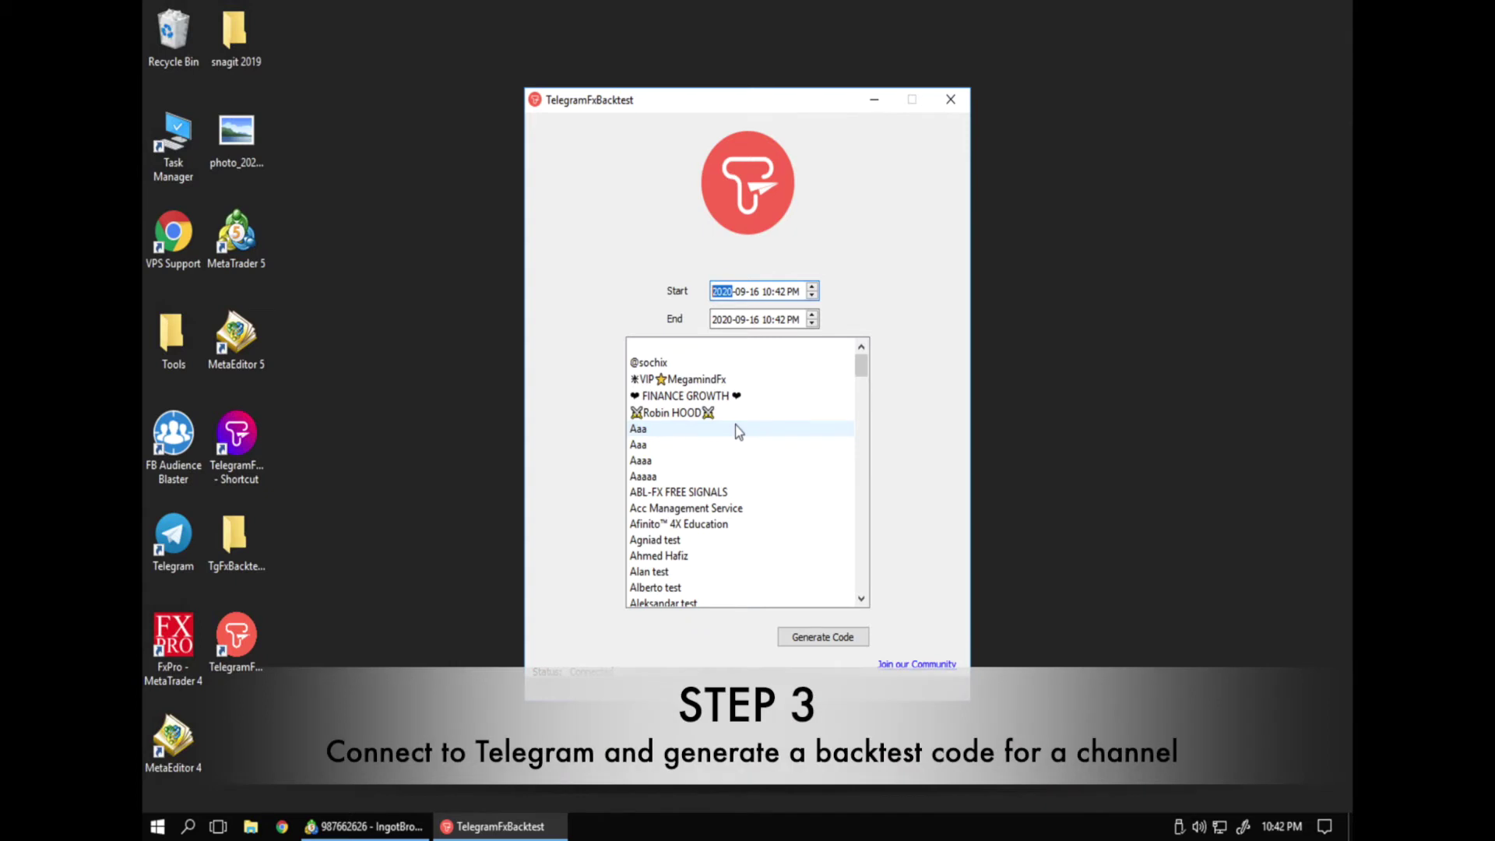
Select the VIP MegamindFx channel with Start date 2020-08-16 and End date 2020-09-01
click(680, 382)
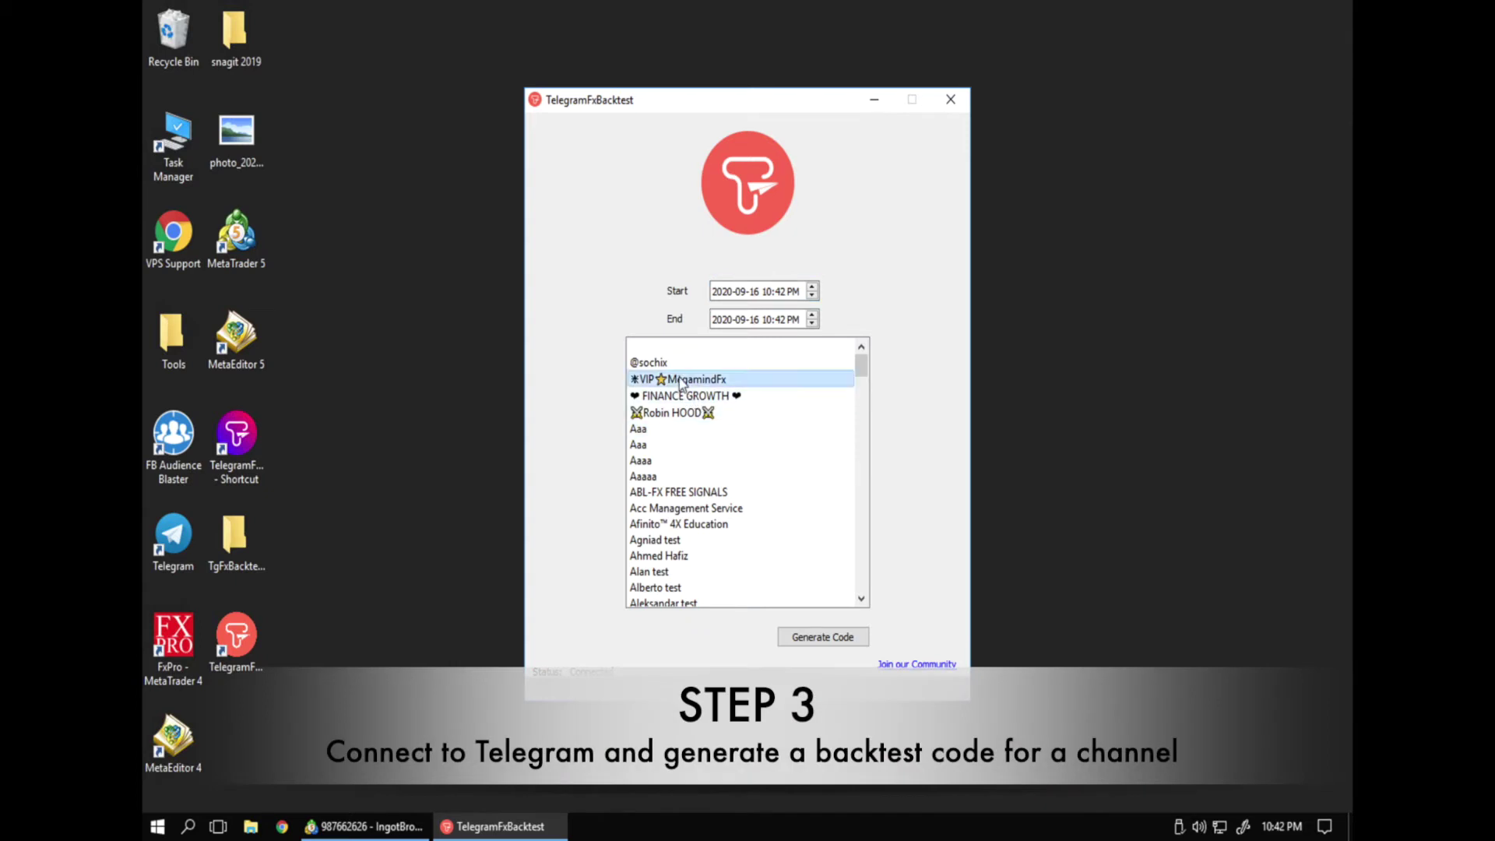
click(745, 291)
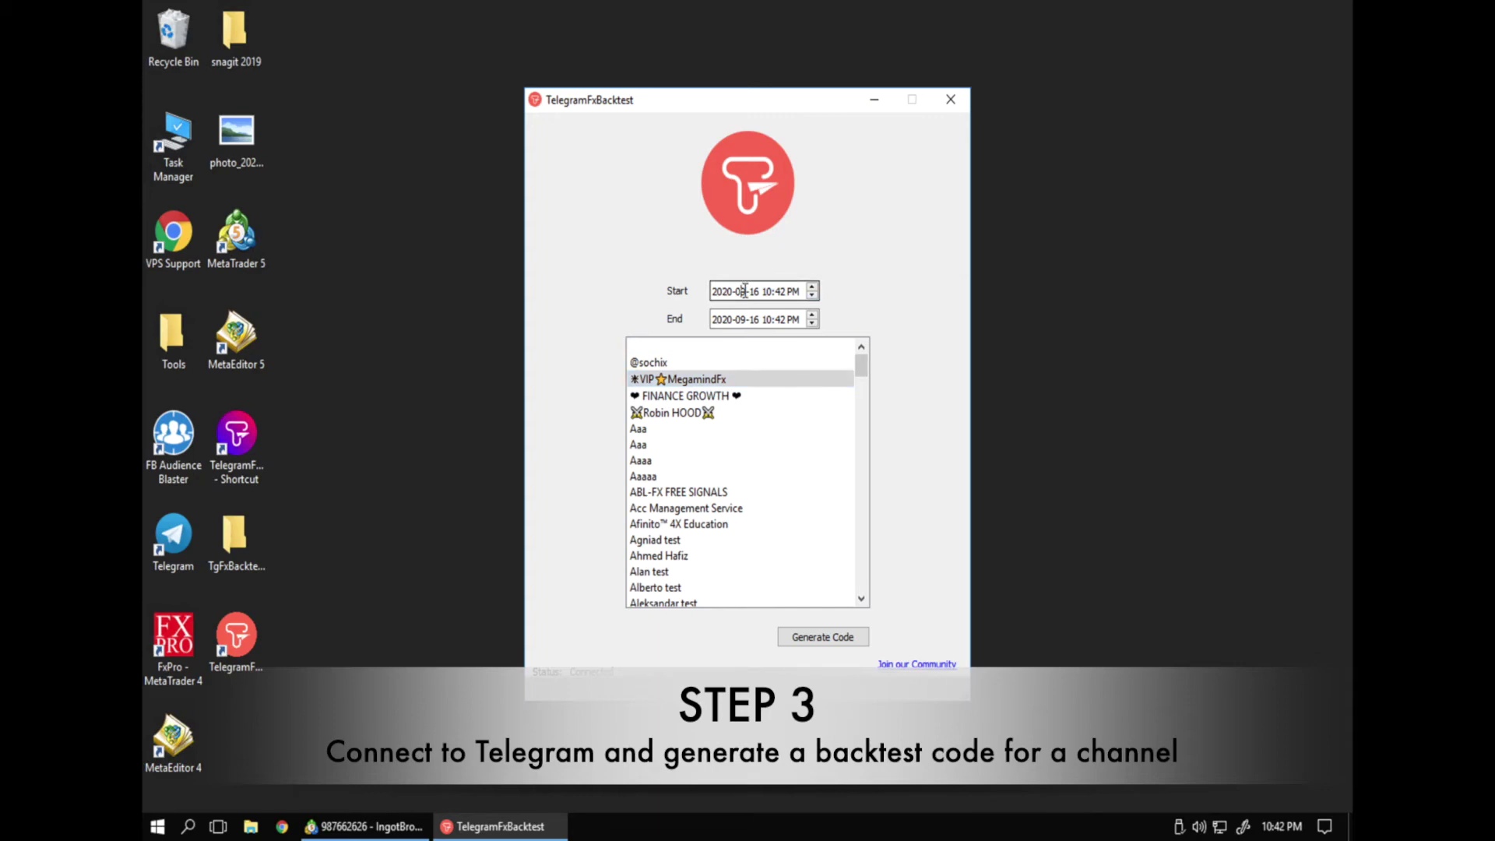
click(745, 291)
key(Down)
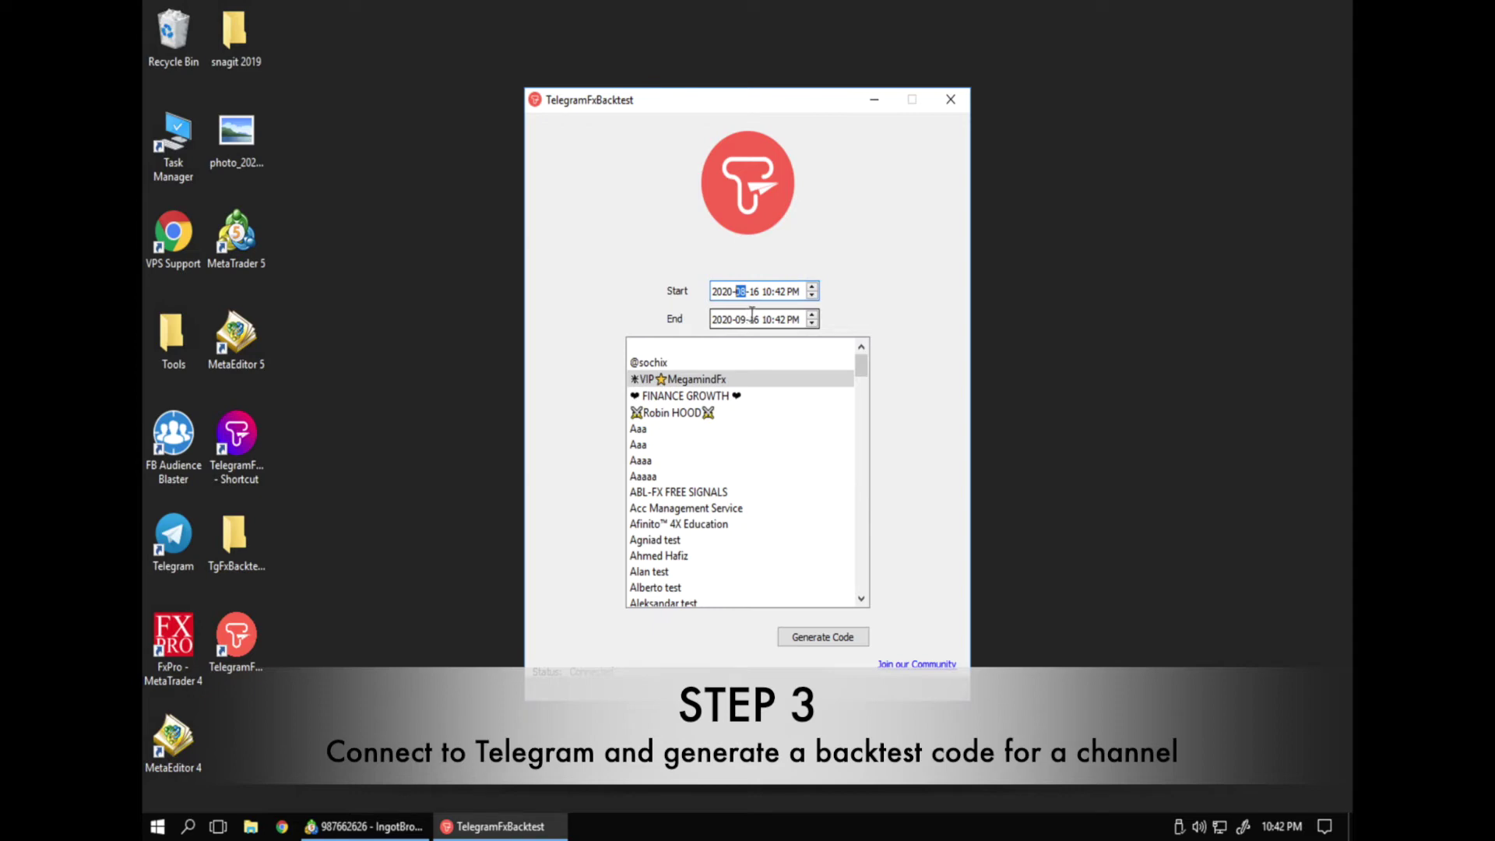
click(759, 314)
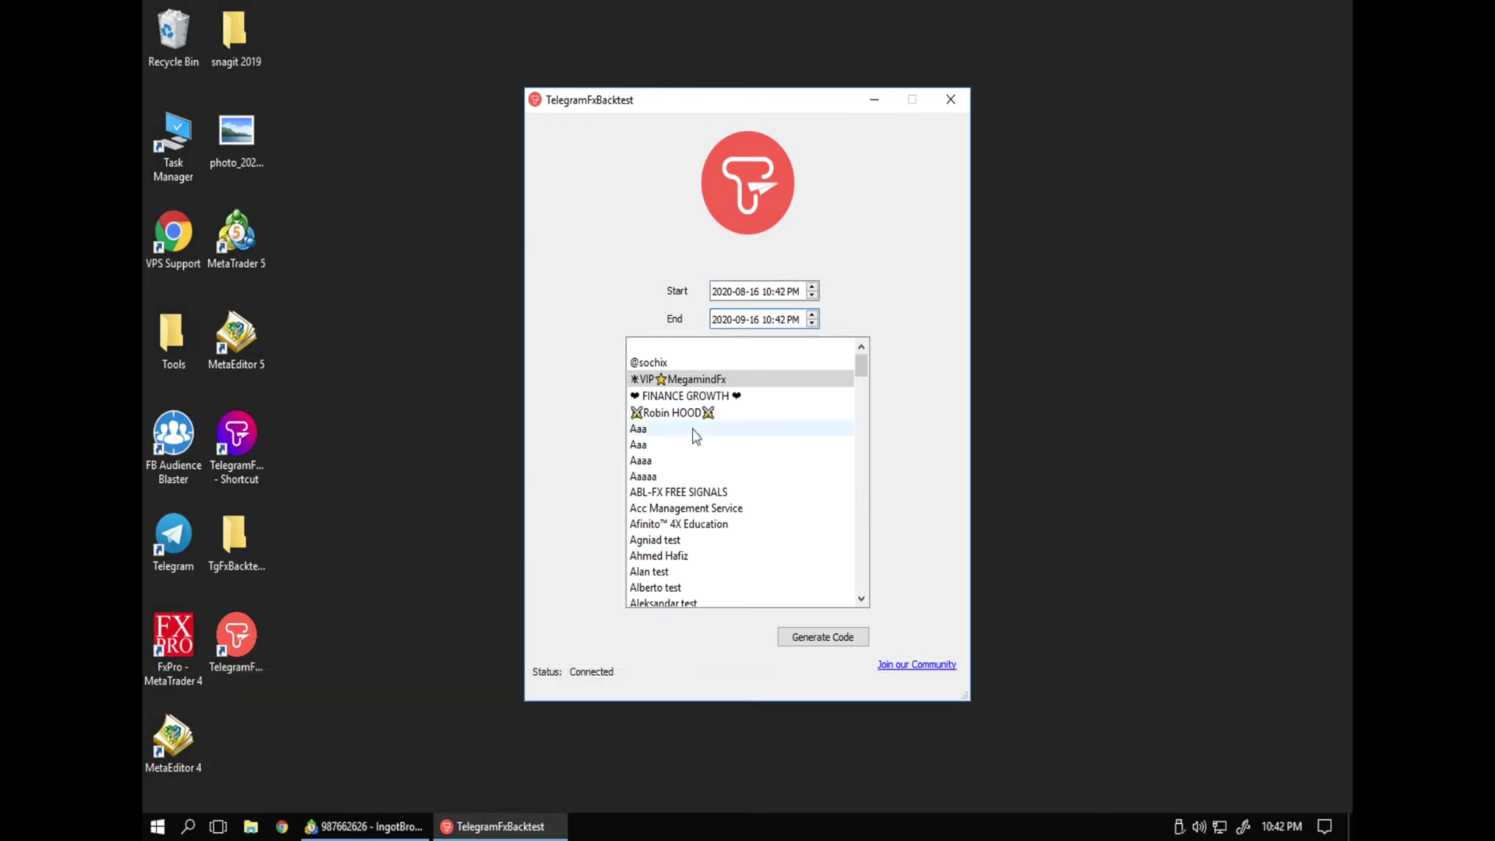
key(BackSpace)
key(BackSpace)
text(1)
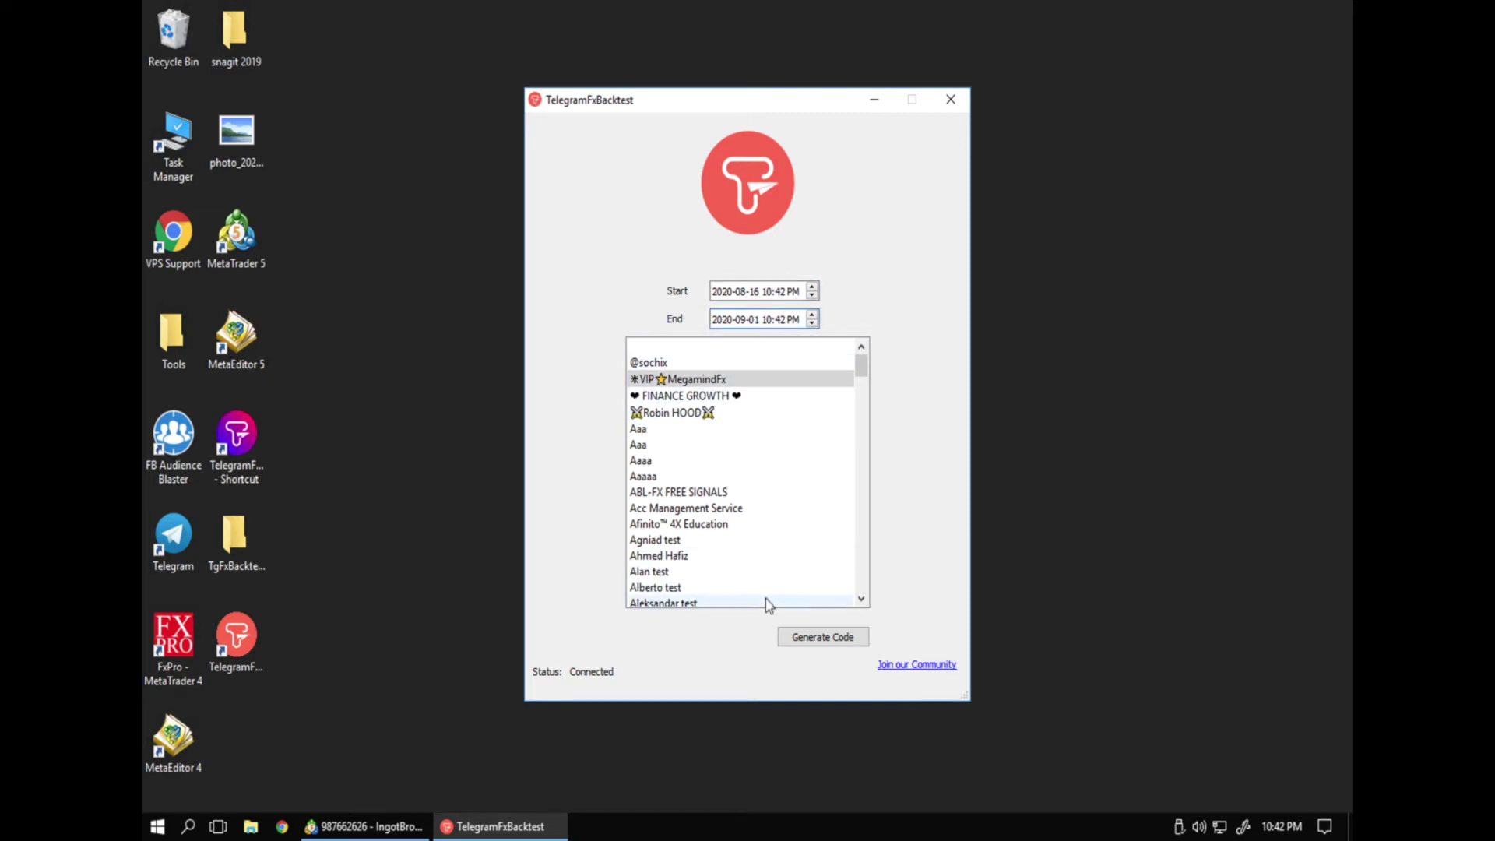
Generate the backtest code and copy it to the clipboard
click(806, 642)
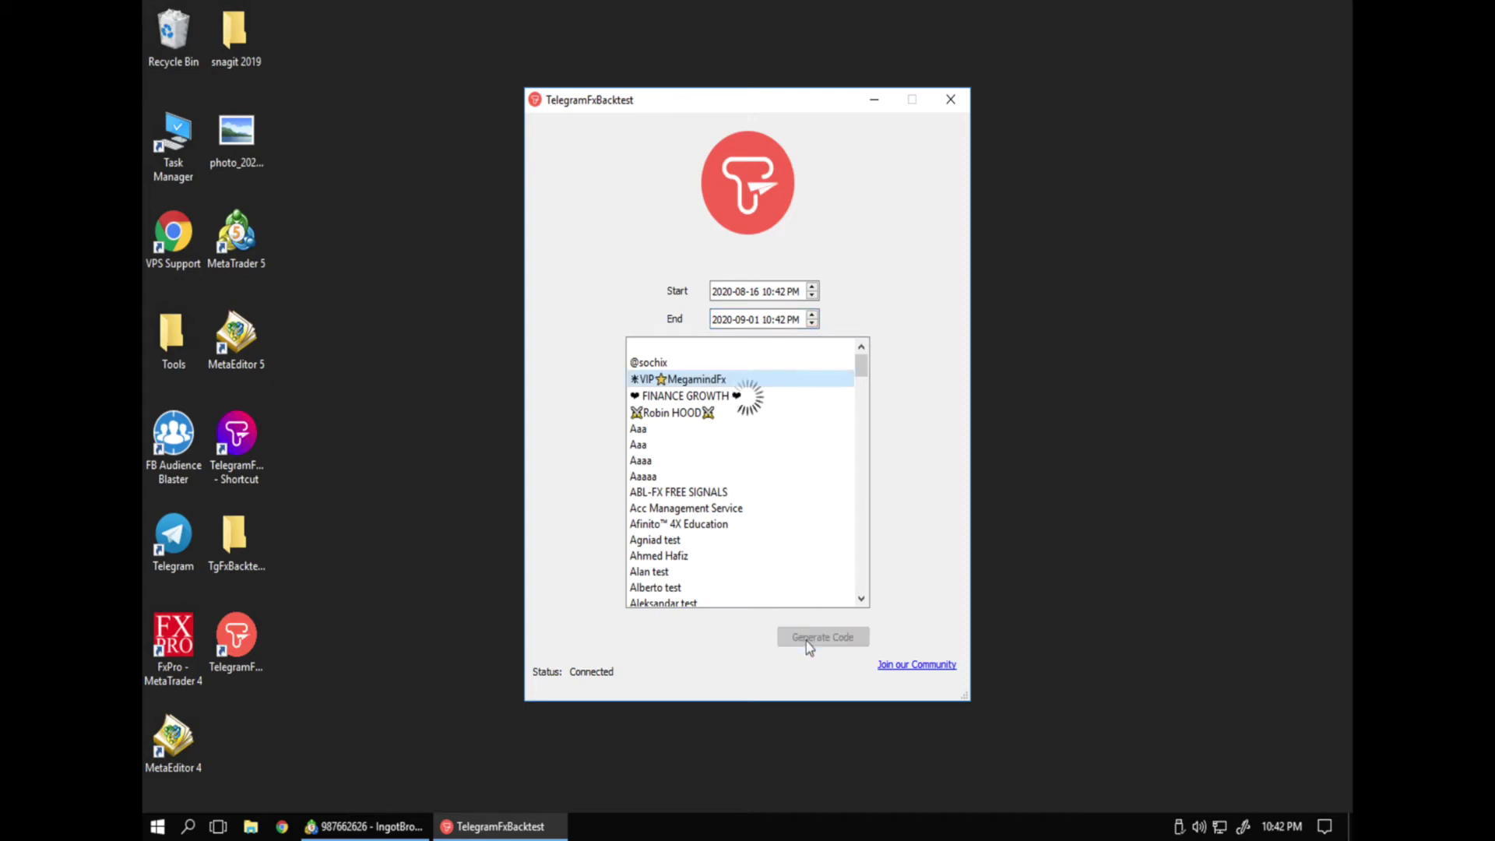
right_click(809, 392)
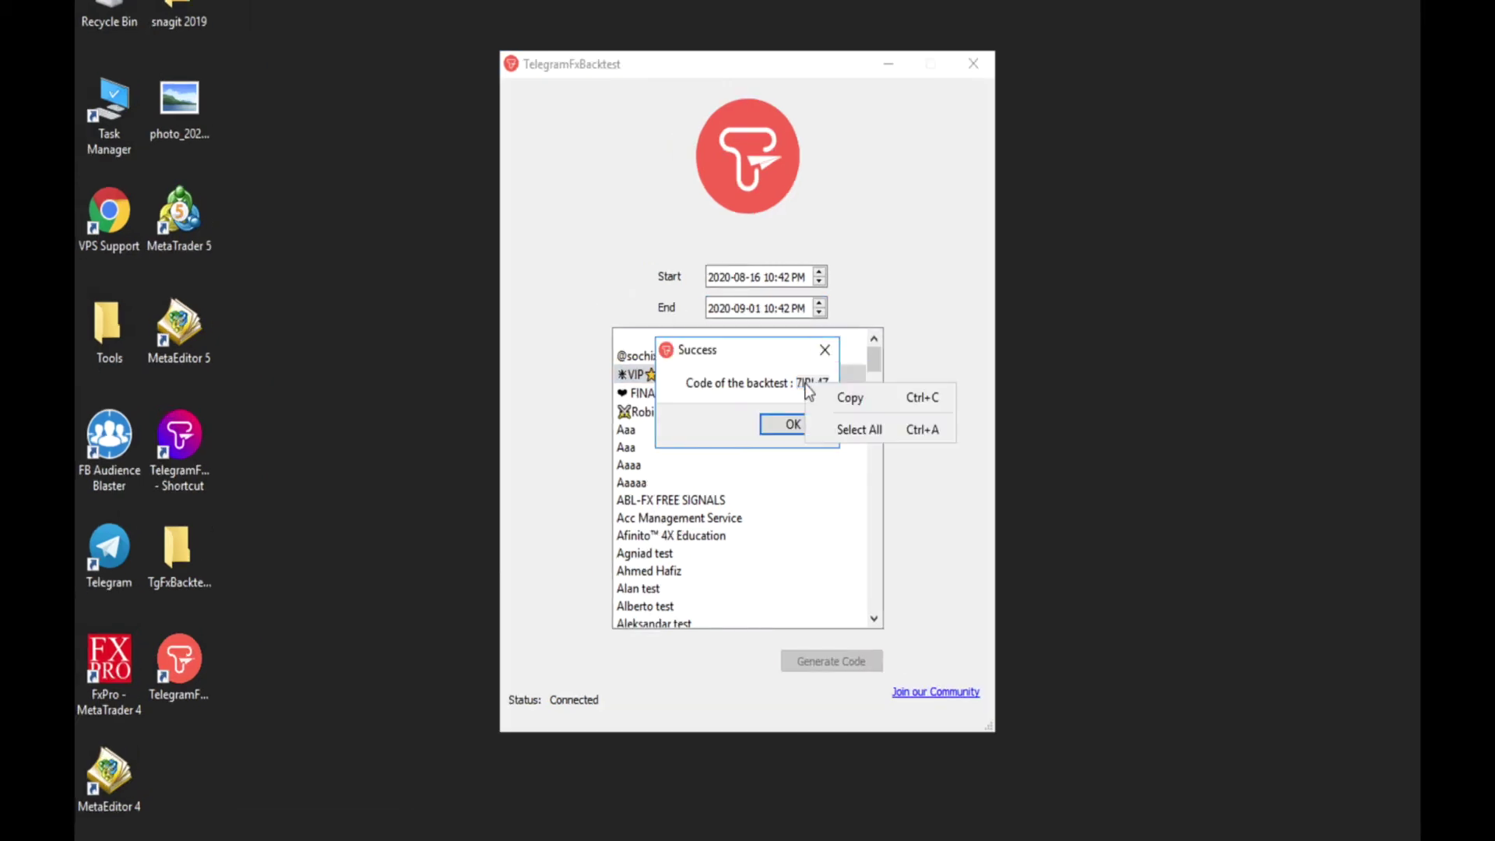
click(836, 401)
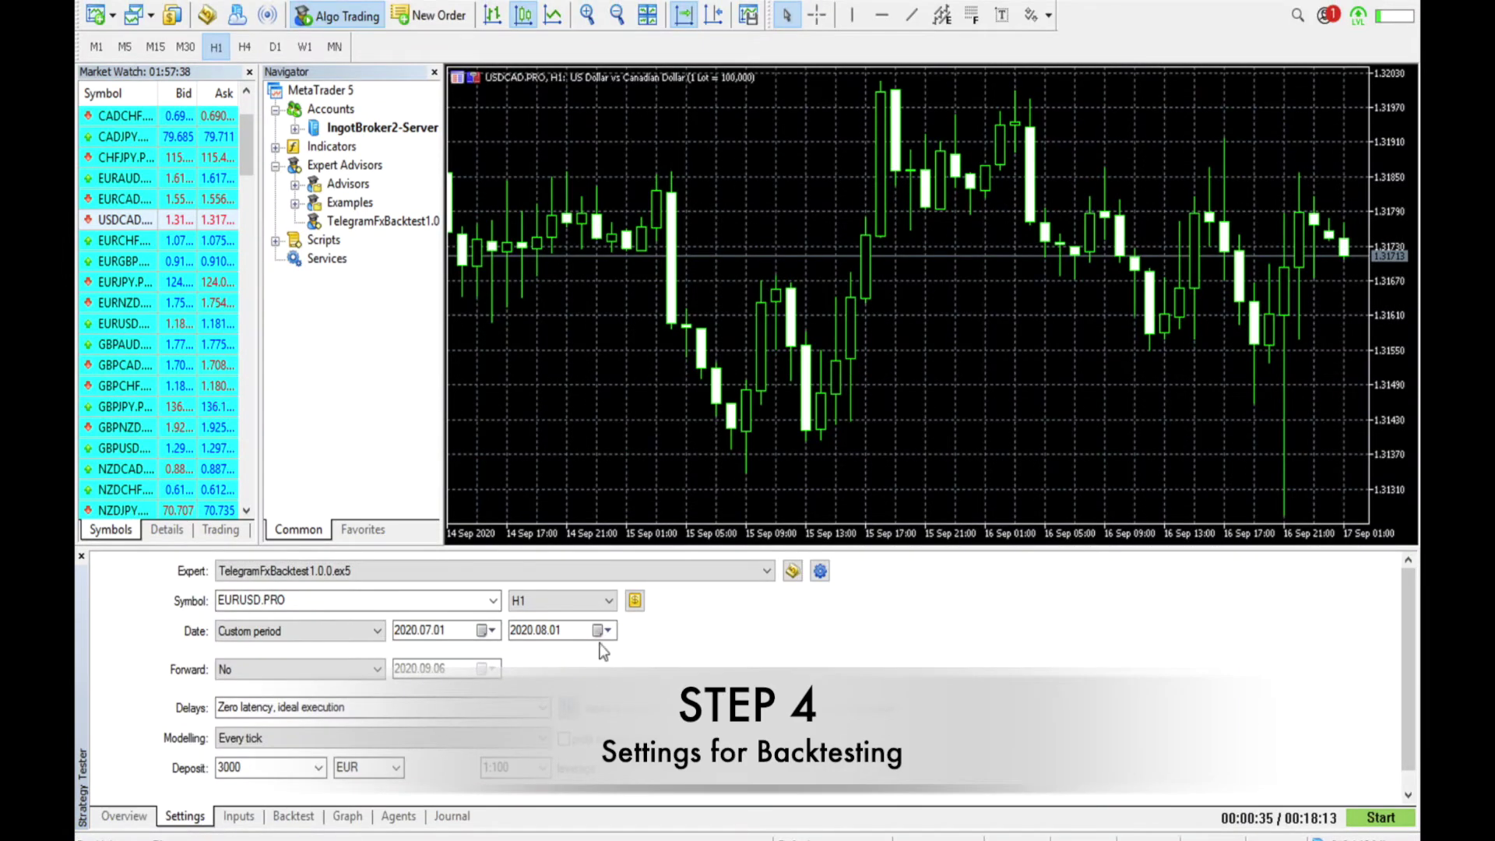
Keep TelegramFxBacktest1.0.0.ex5 as the expert advisor under test
click(765, 577)
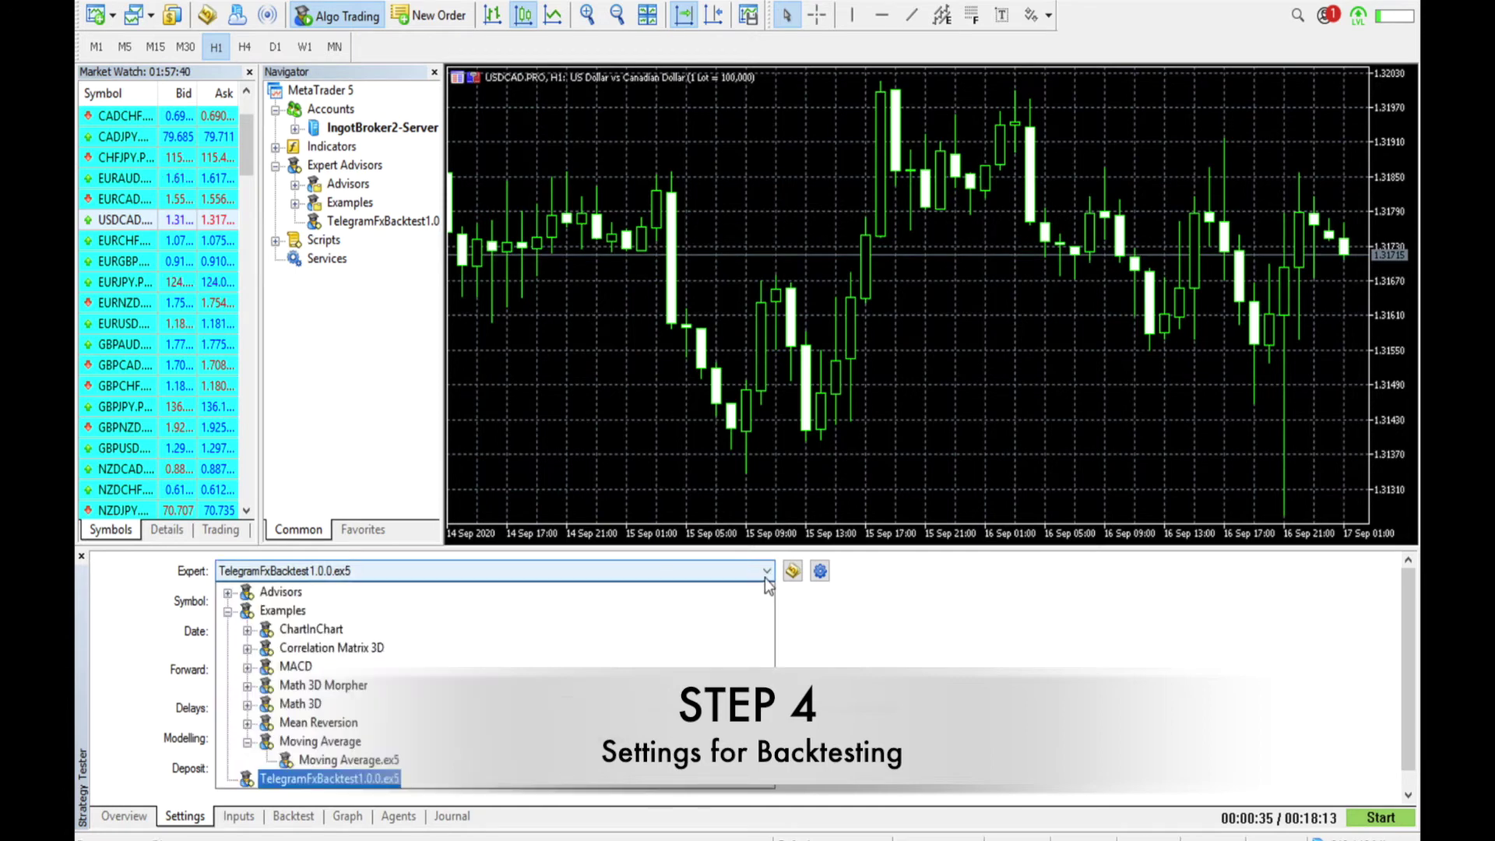
click(767, 576)
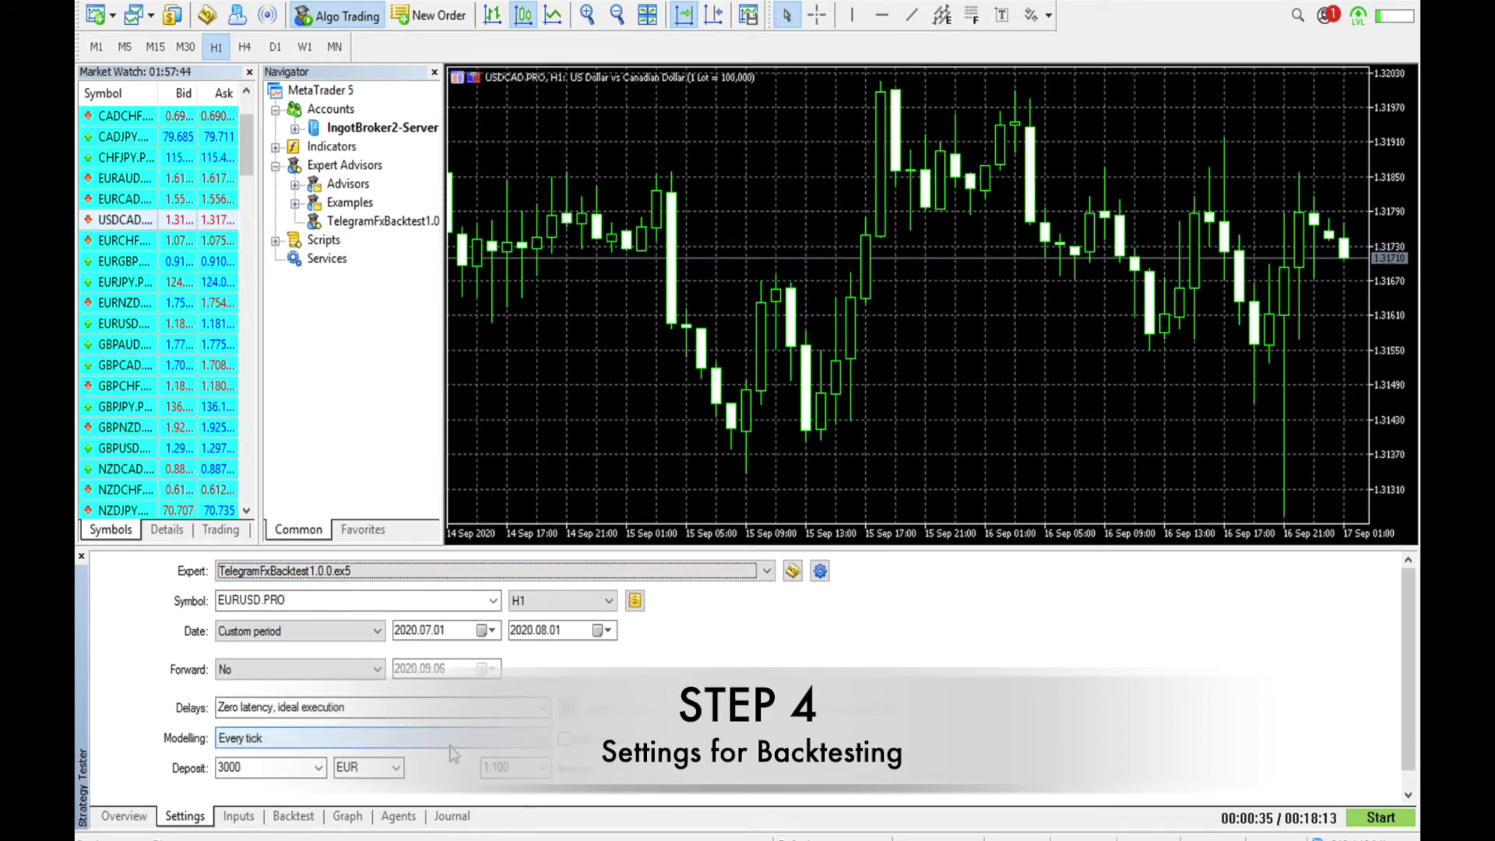
right_click(489, 630)
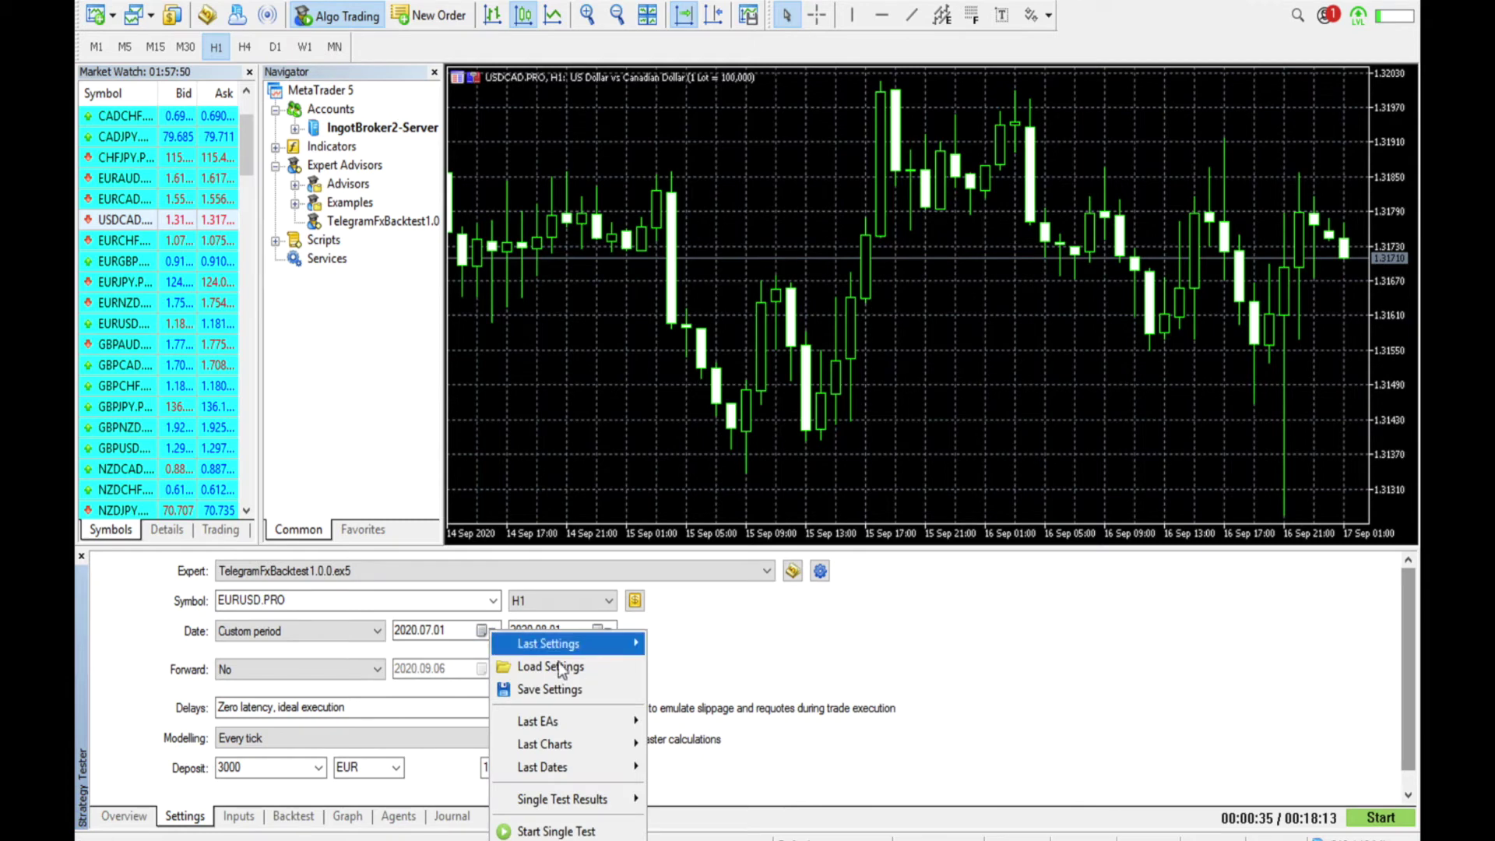
Set the custom test period from 2020.08.16 to 2020.09.01 using the date calendars
click(480, 631)
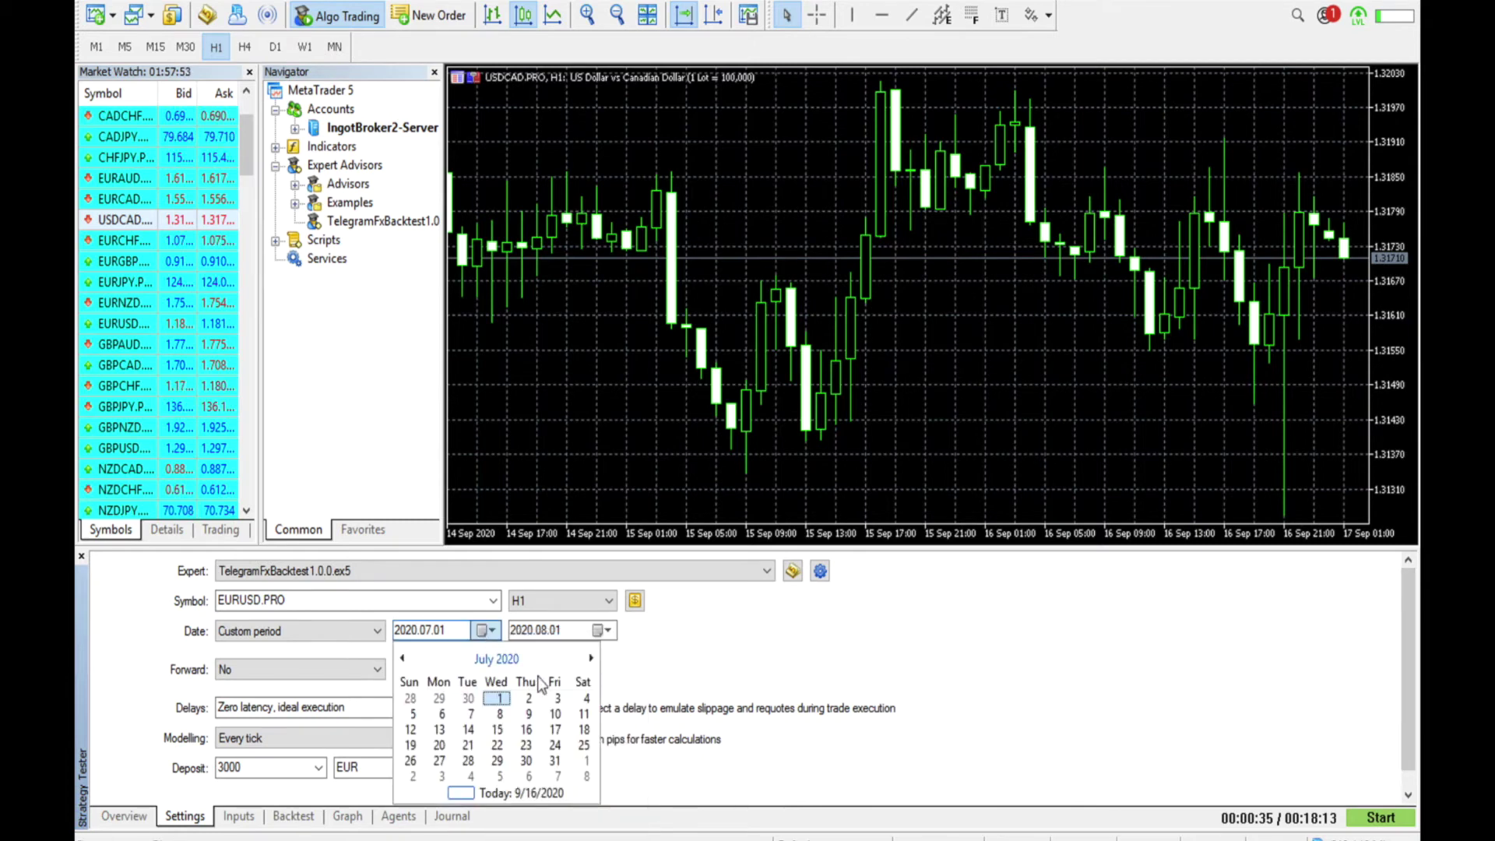
click(590, 659)
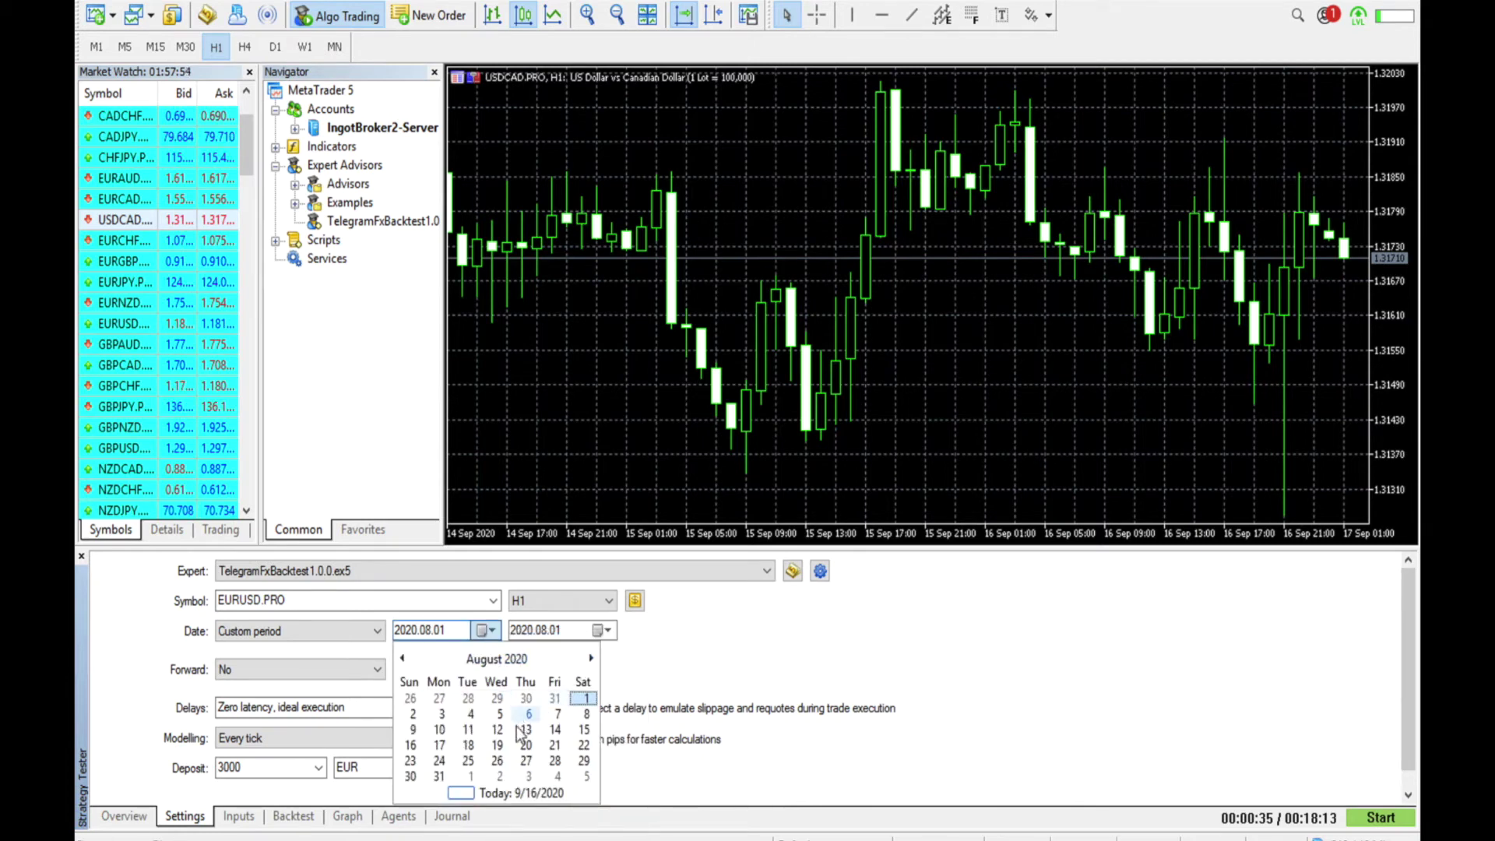
click(418, 743)
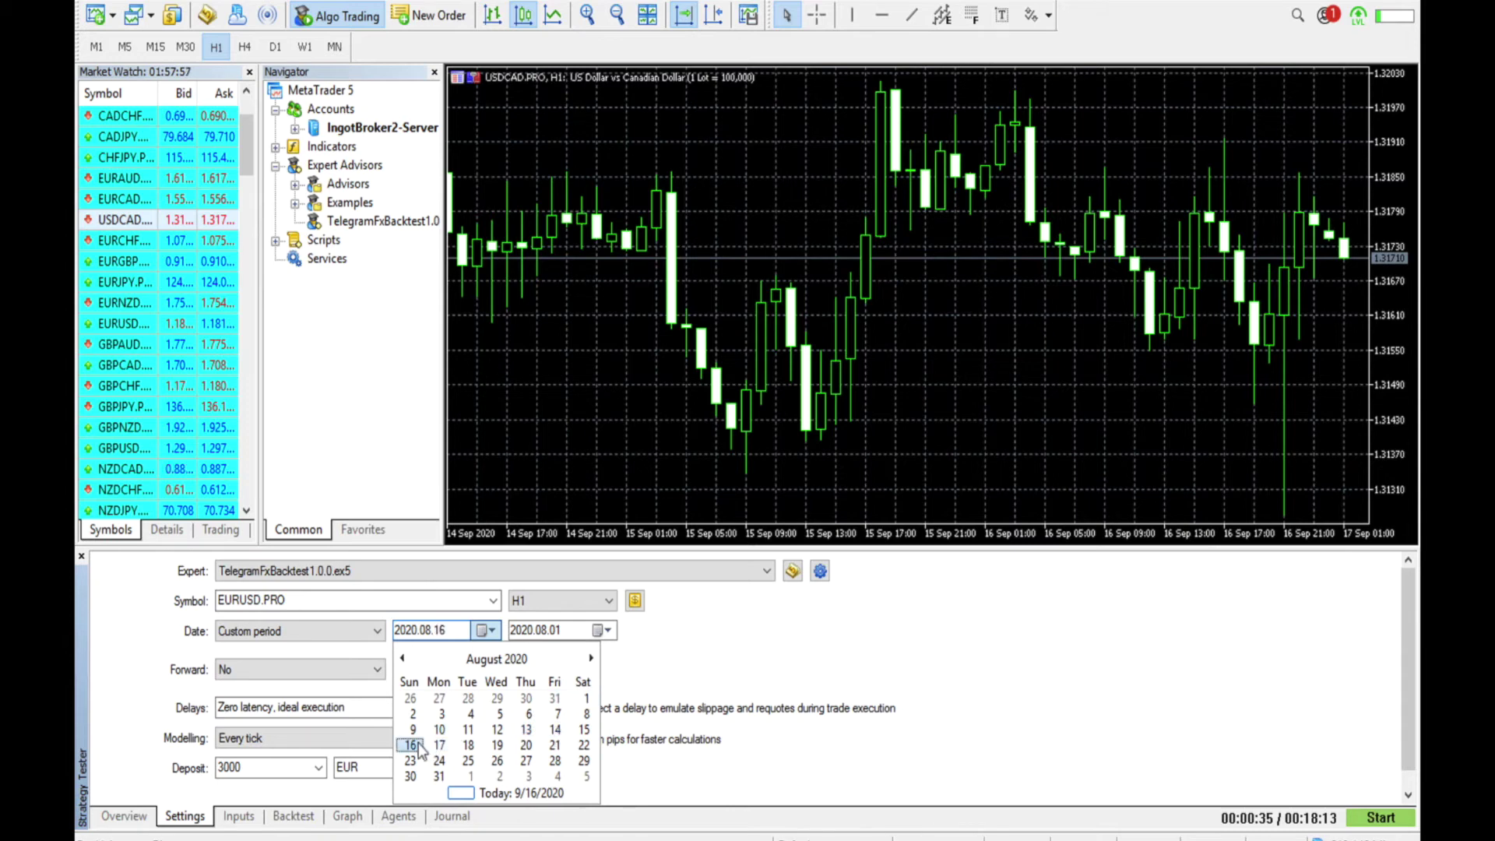
click(608, 631)
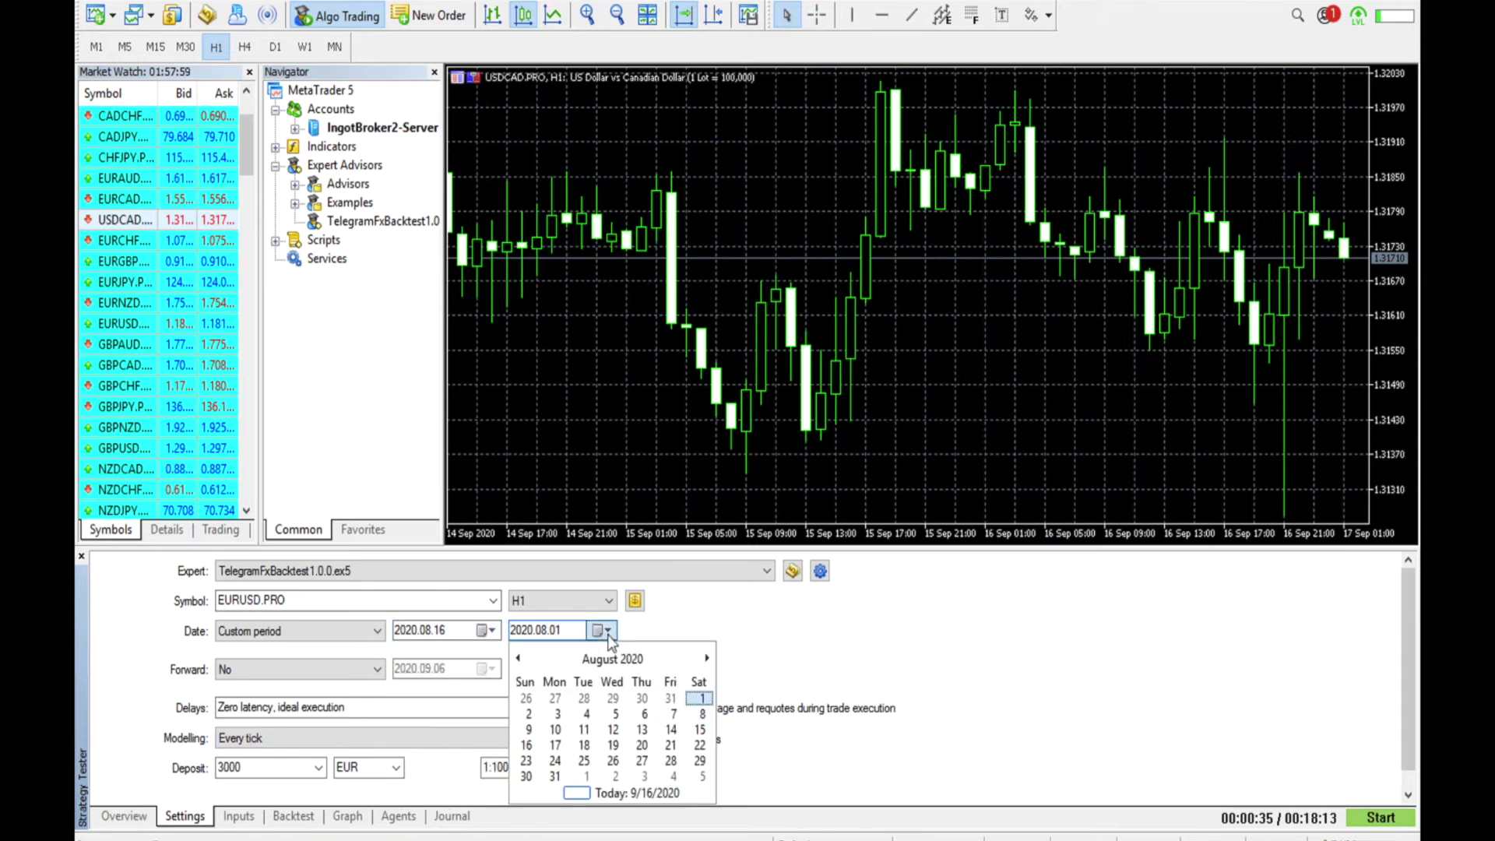
click(587, 775)
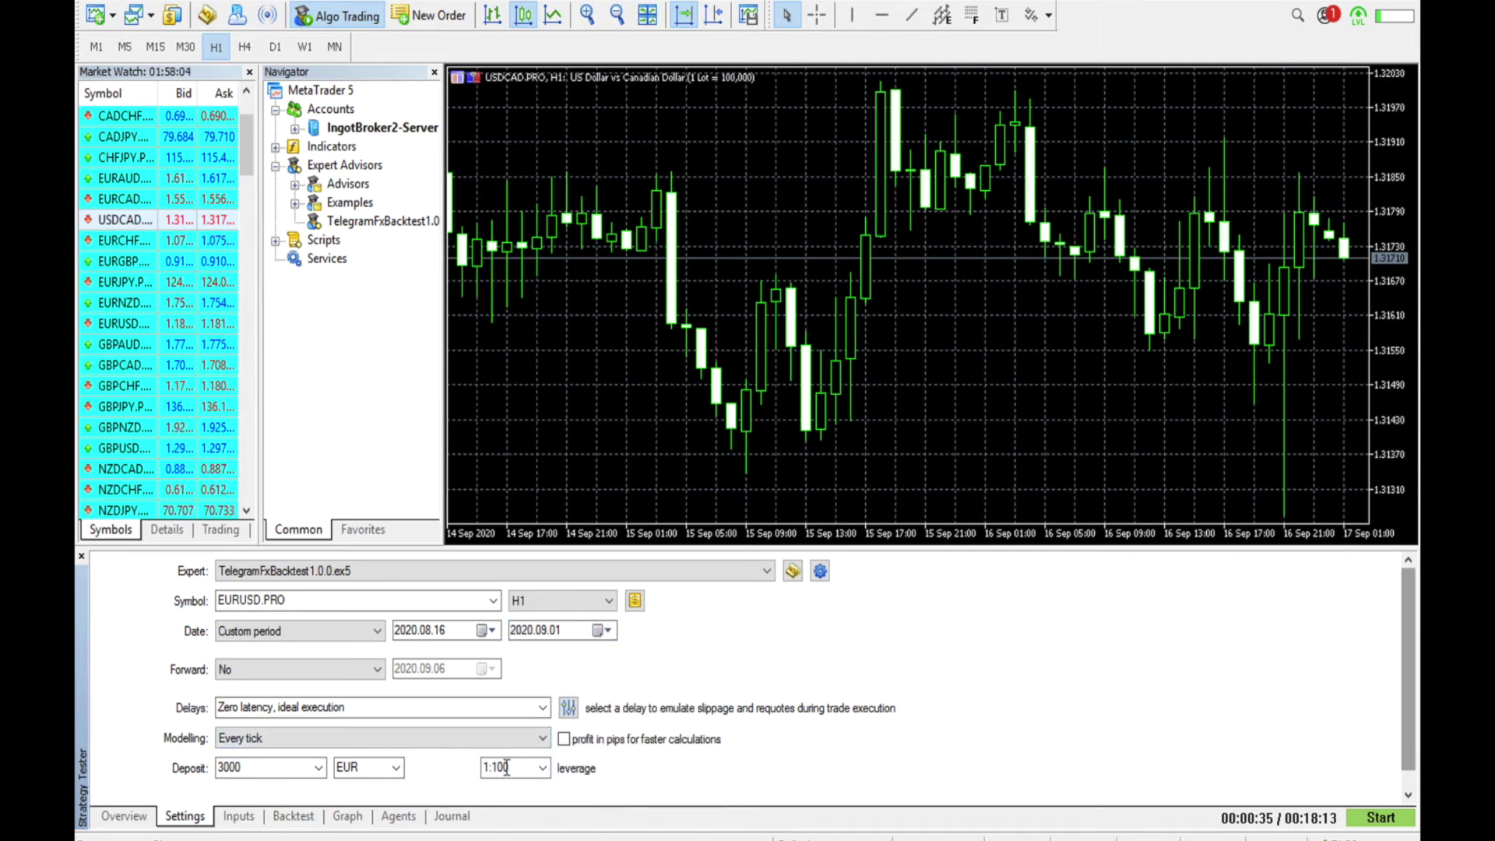
In the Inputs tab, replace the BackTest Id value with the new backtest code
click(241, 816)
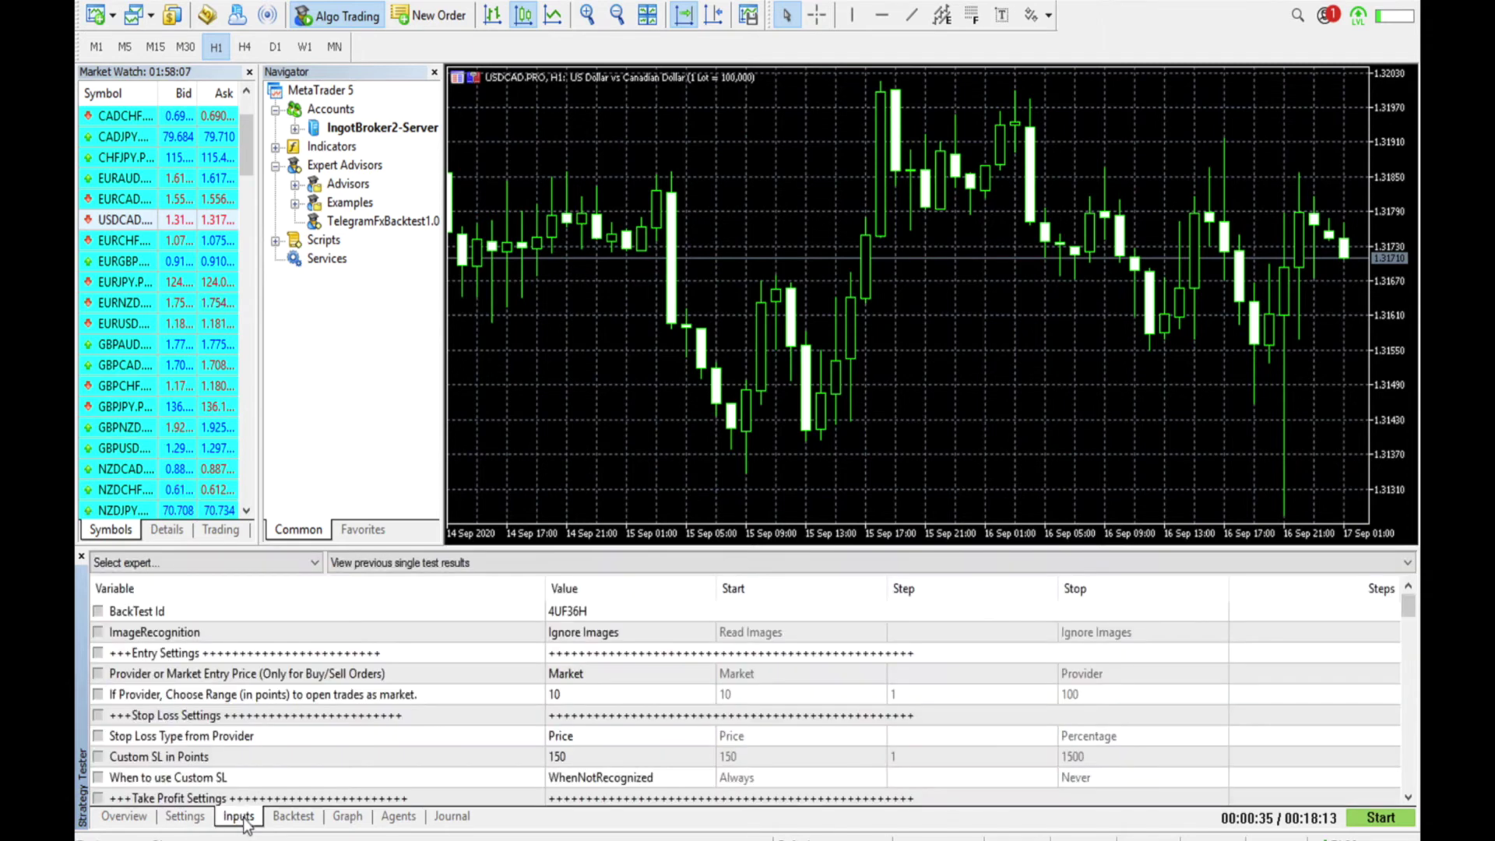
right_click(573, 613)
right_click(567, 614)
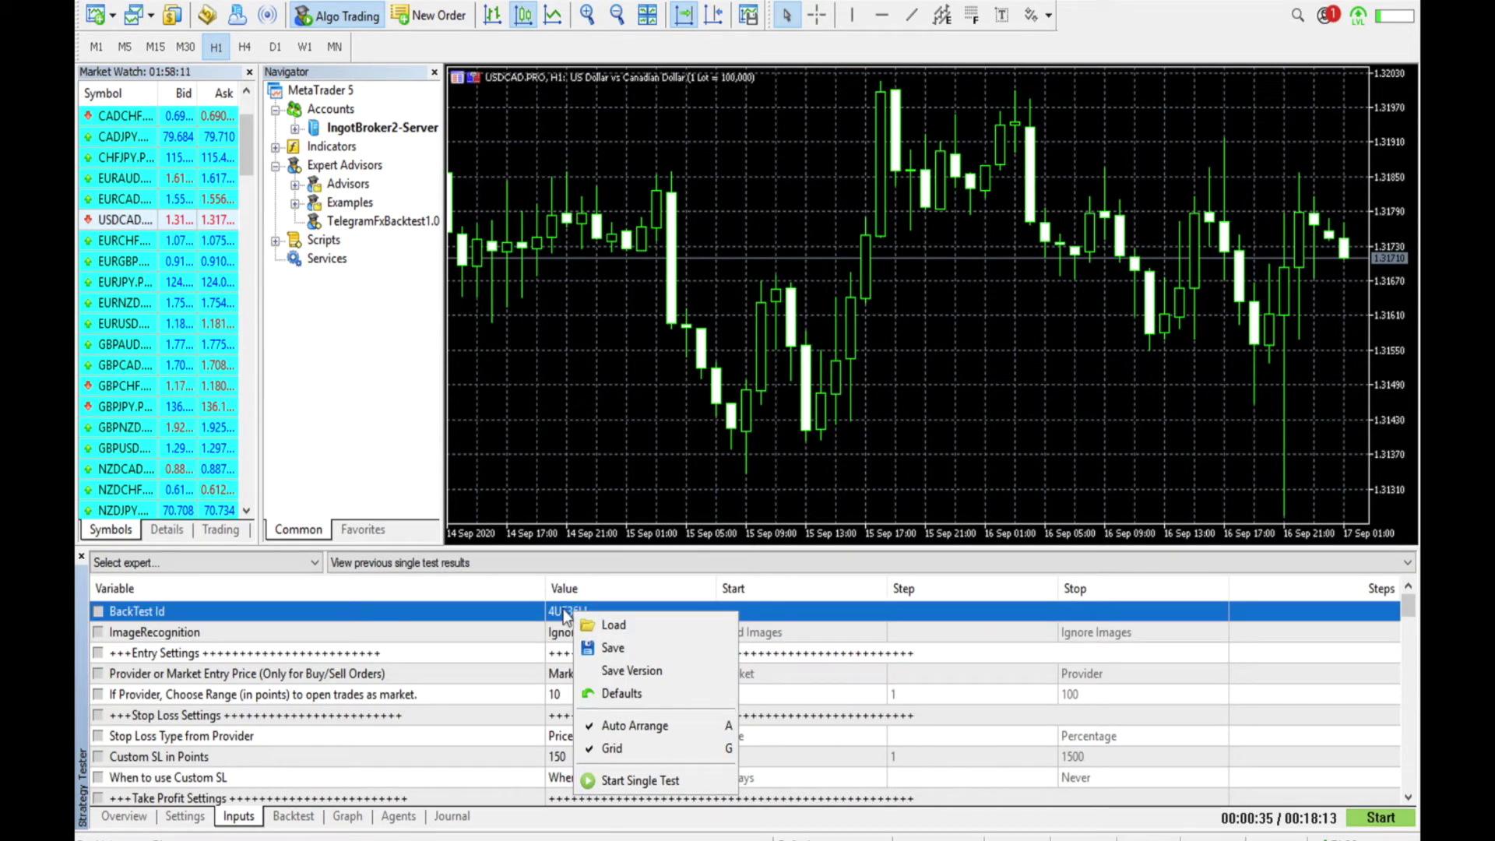
key(Escape)
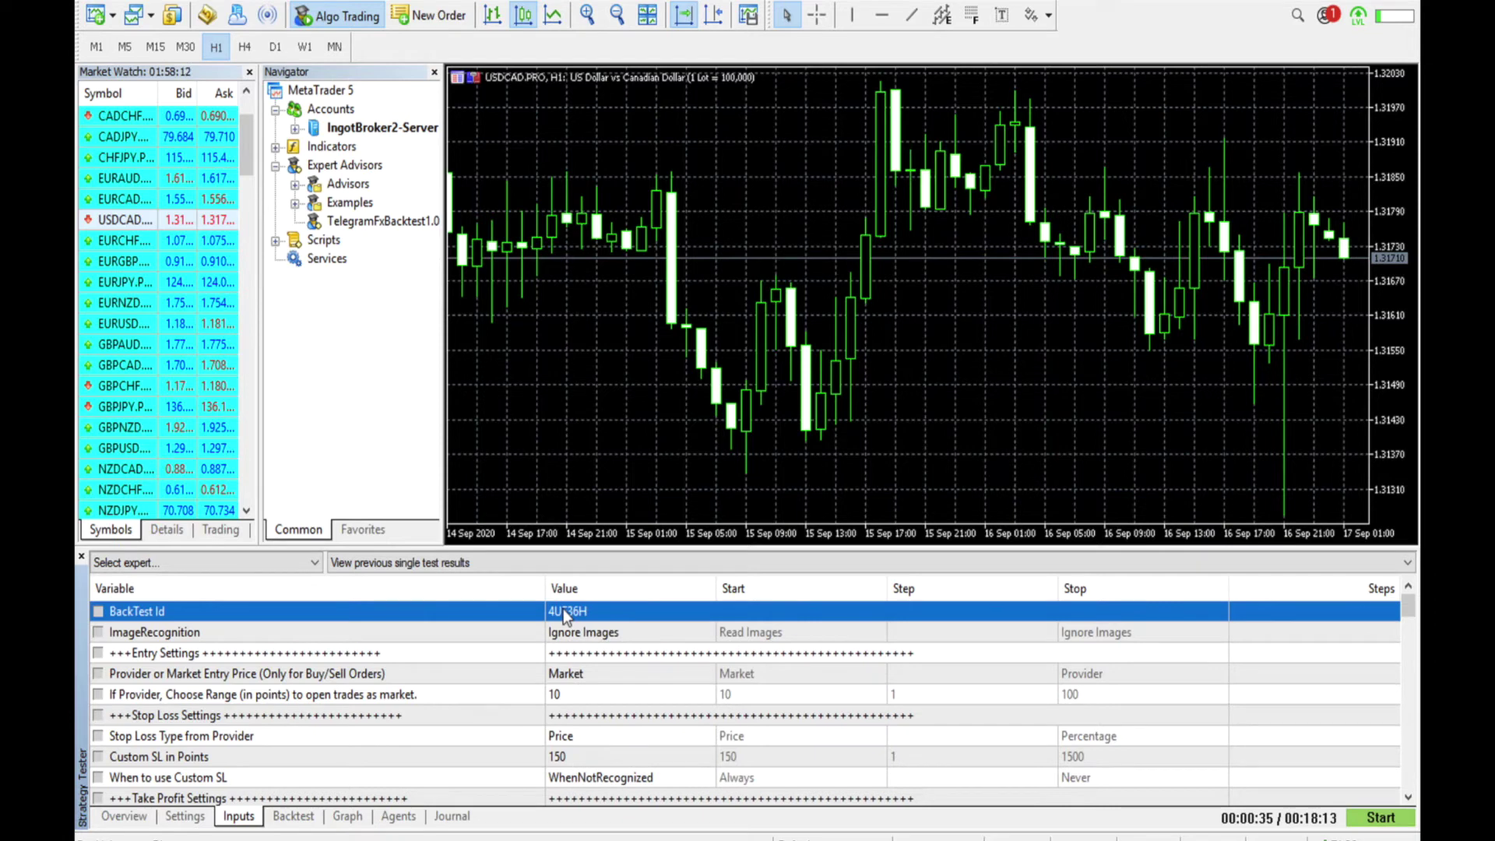
right_click(563, 609)
right_click(555, 614)
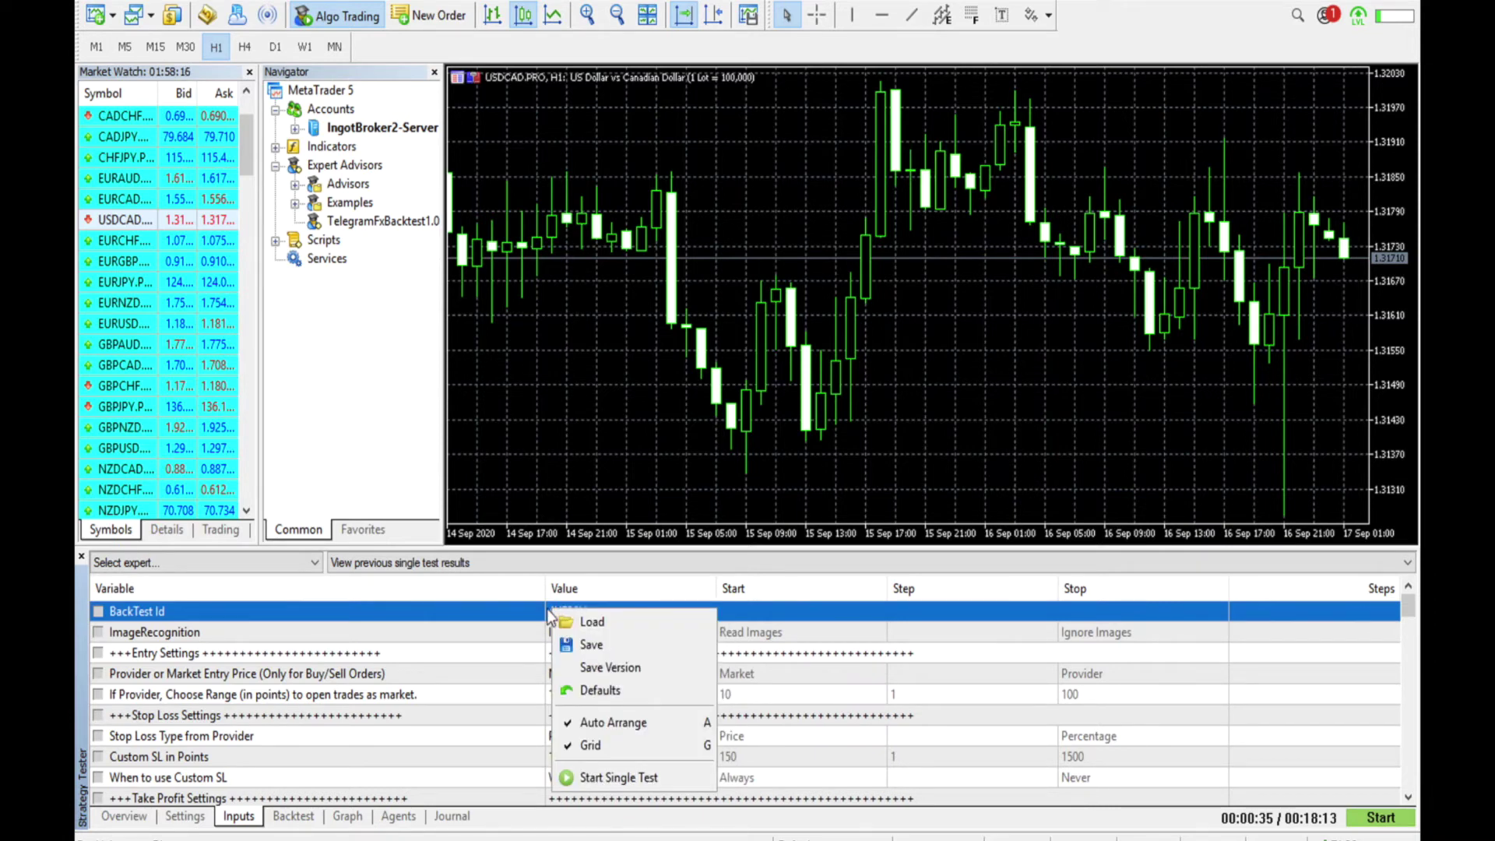
key(Escape)
right_click(679, 604)
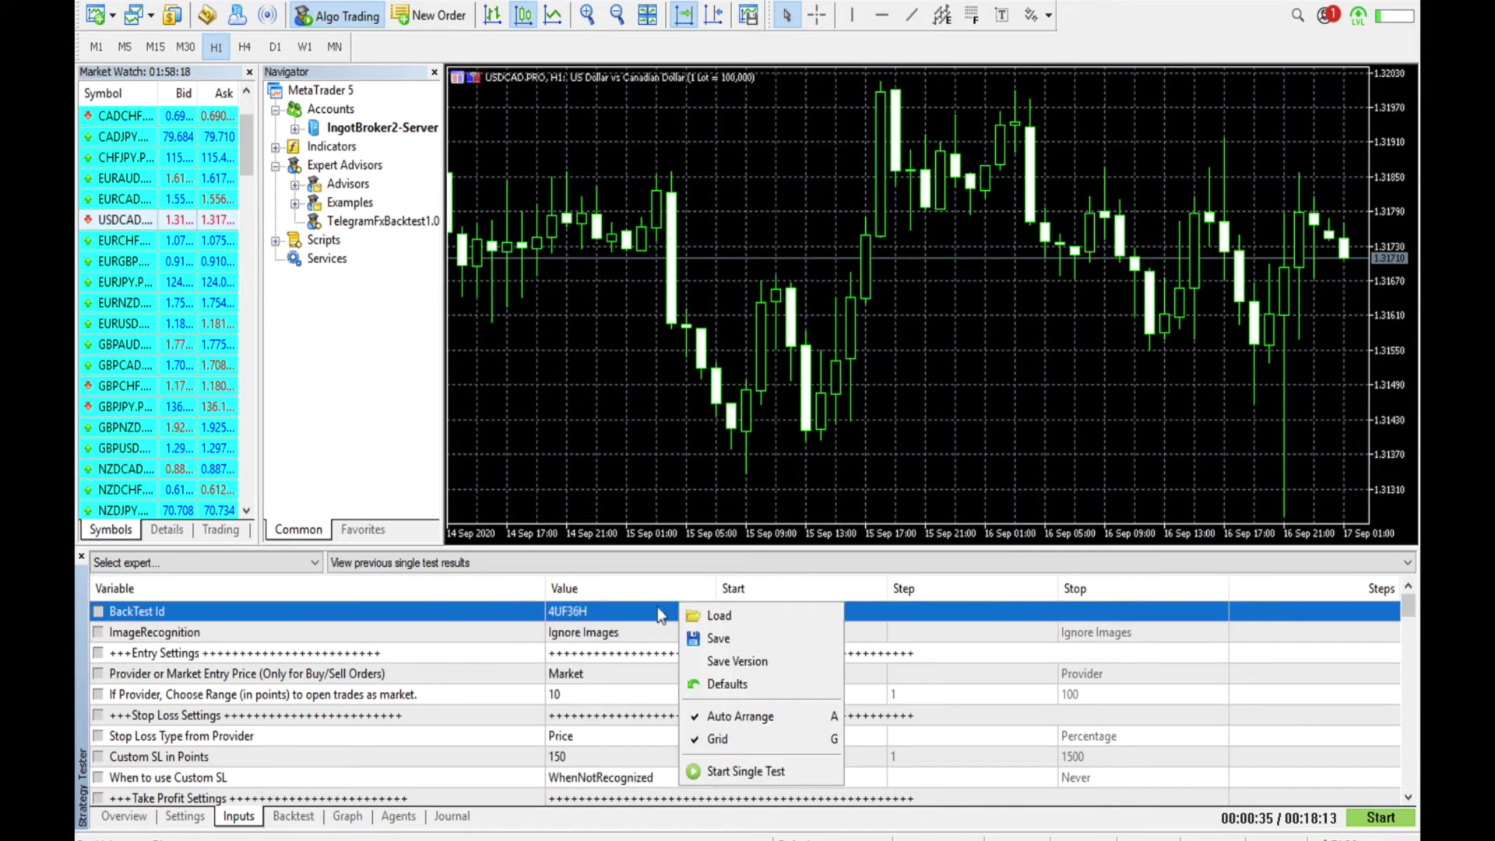
key(Escape)
click(581, 611)
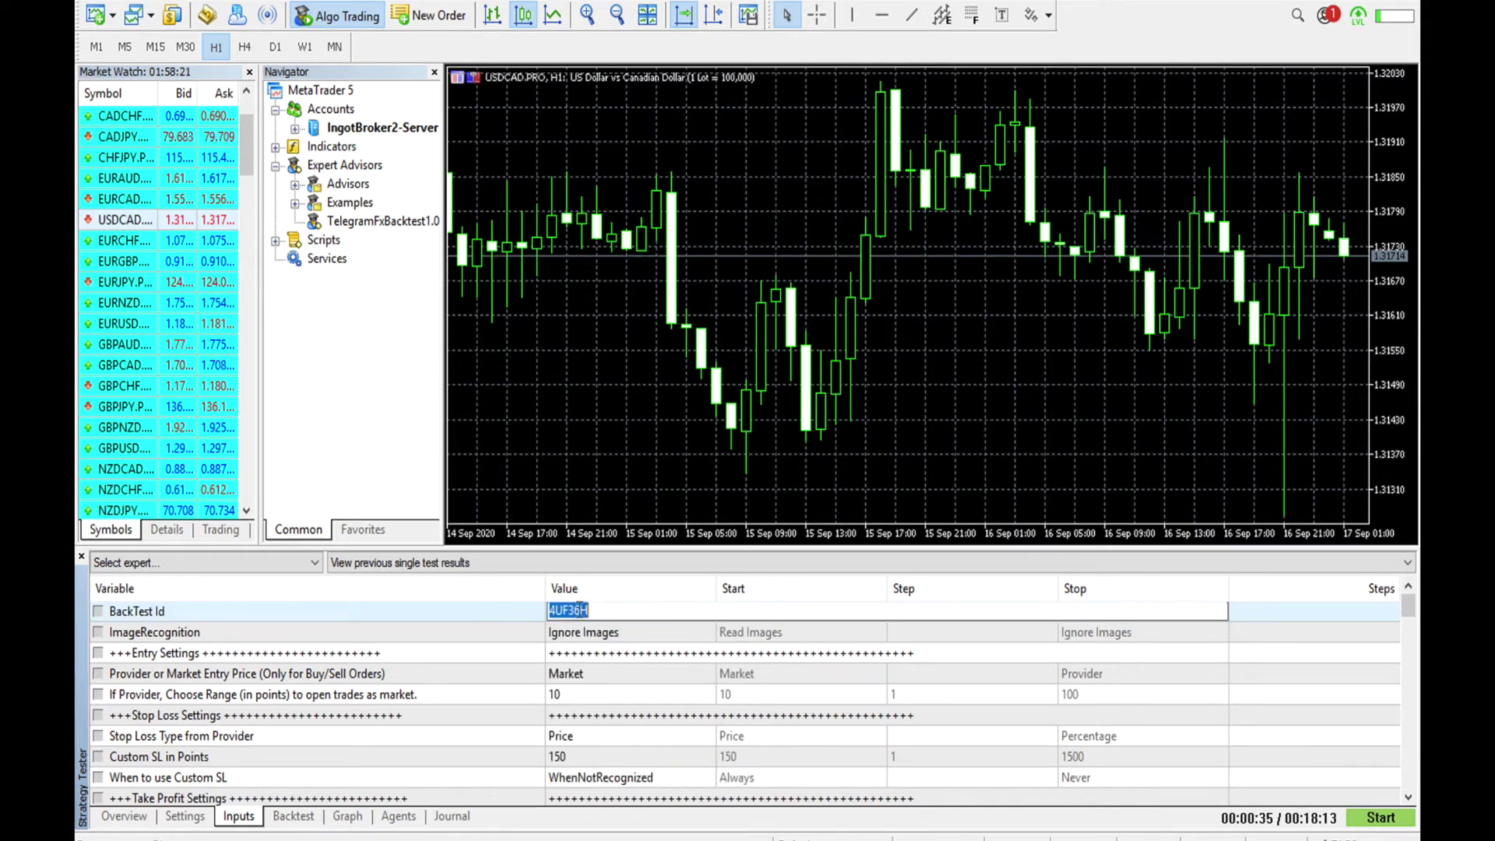
text(7IRL4Z)
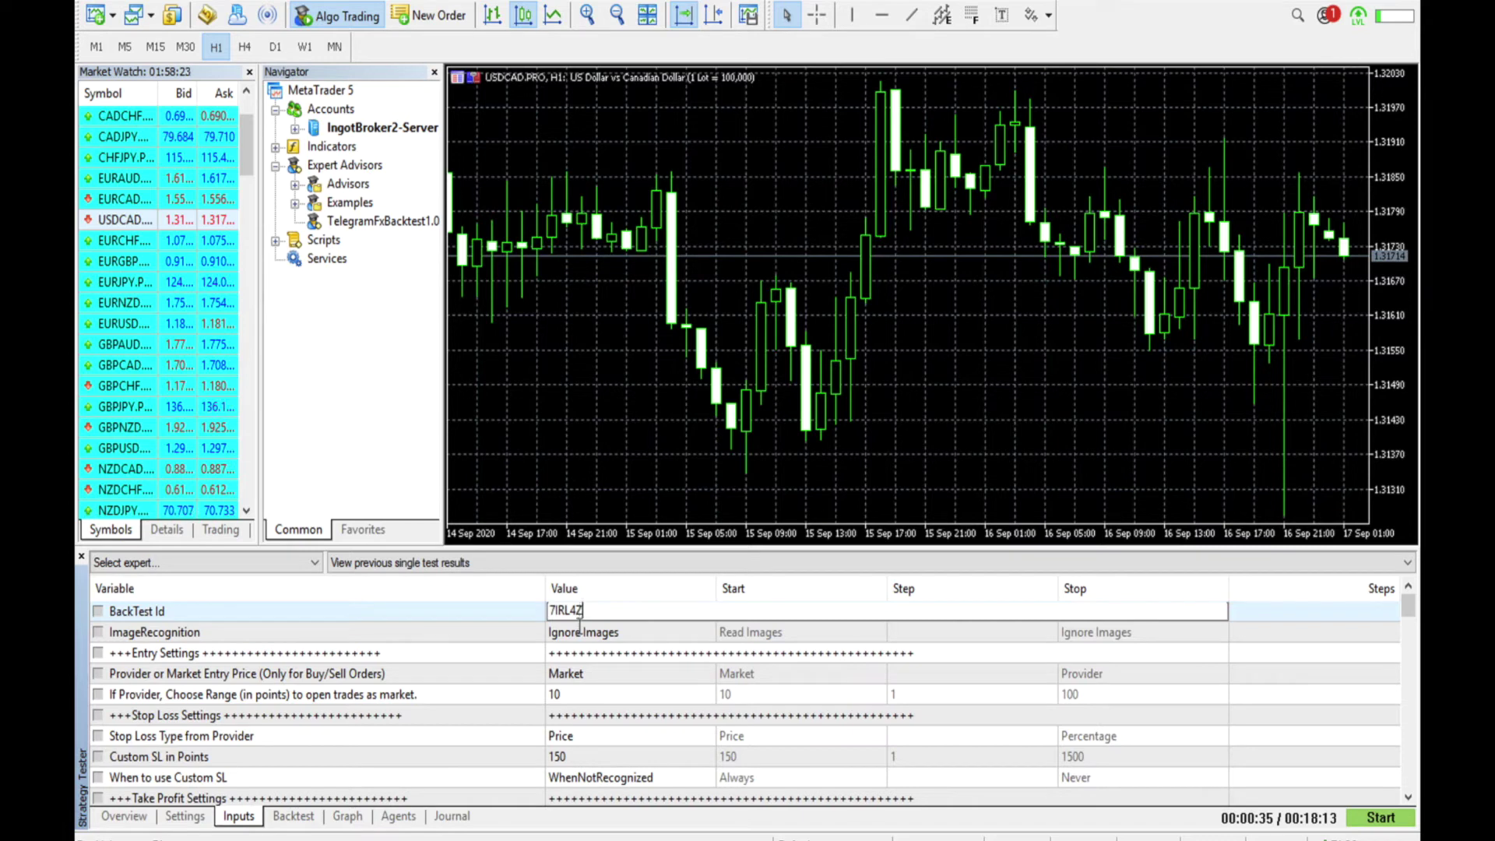
key(Return)
click(577, 633)
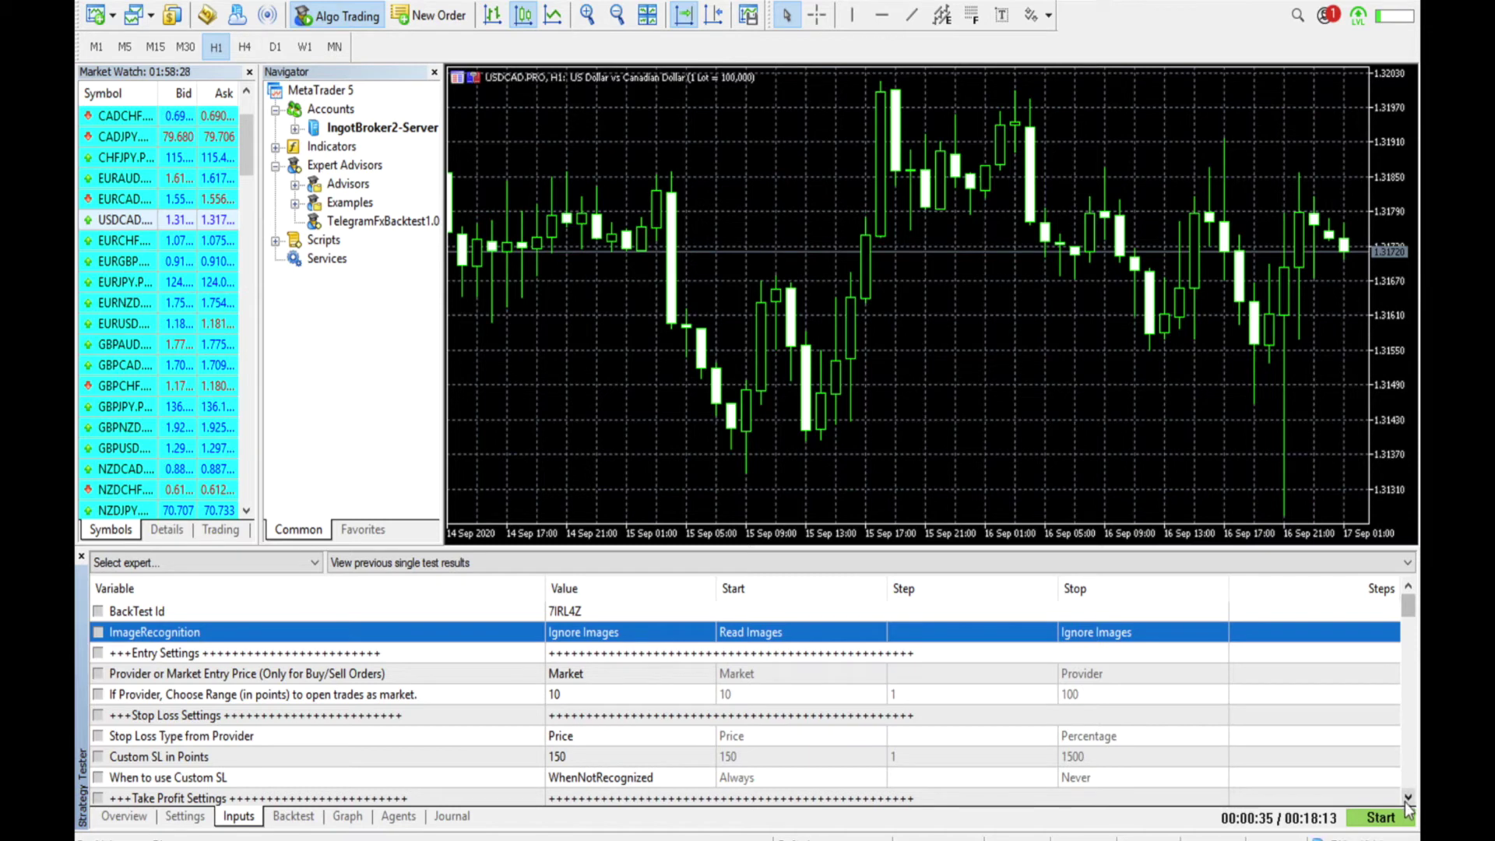
Review Fixed Lot 0.1 money management and the TP percentages, then start the backtest
scroll(1408, 808, down, 7)
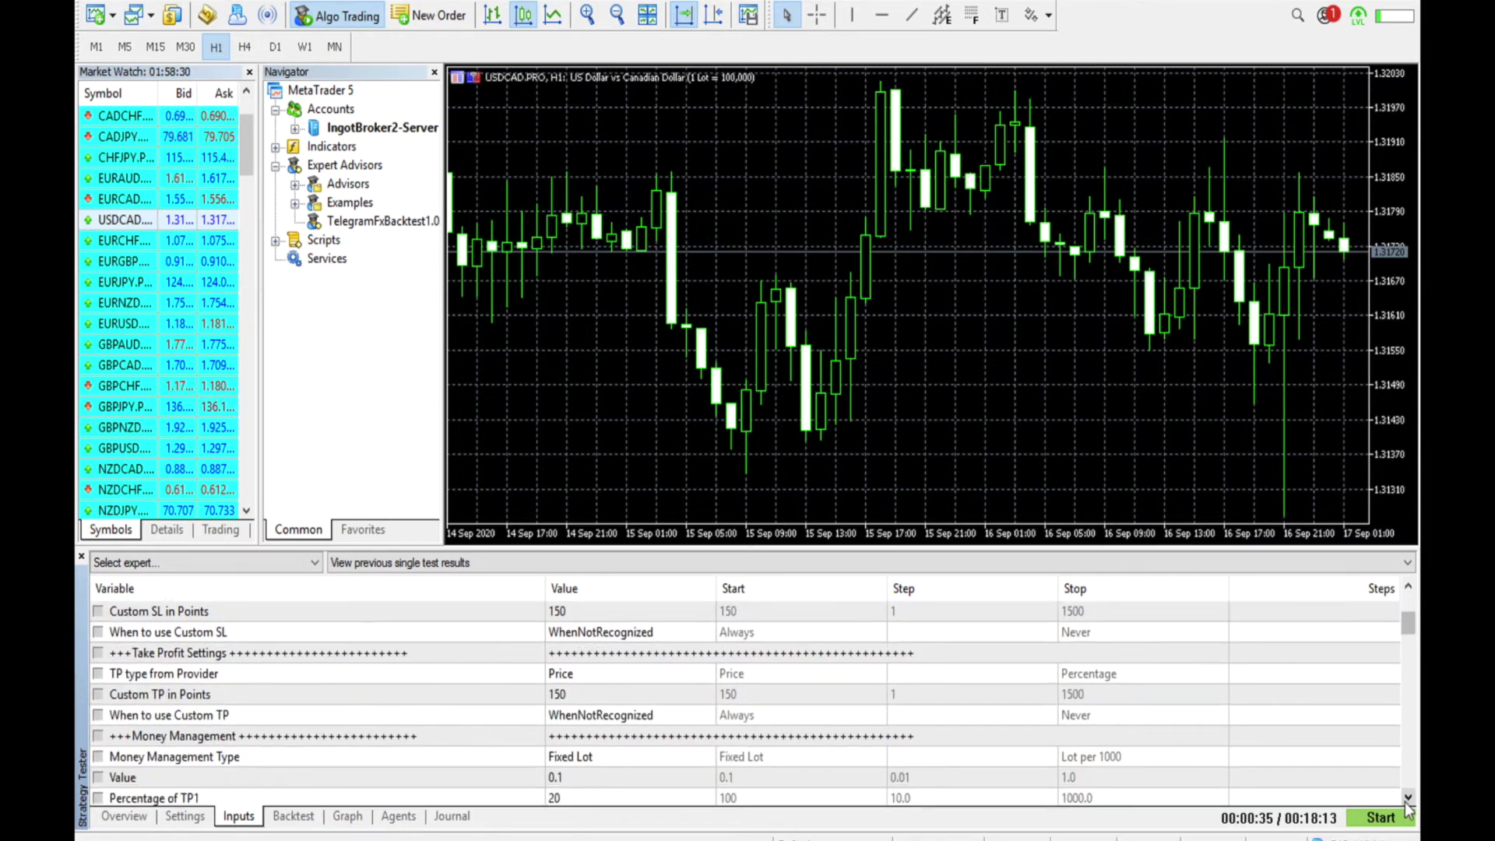
scroll(1408, 808, down, 4)
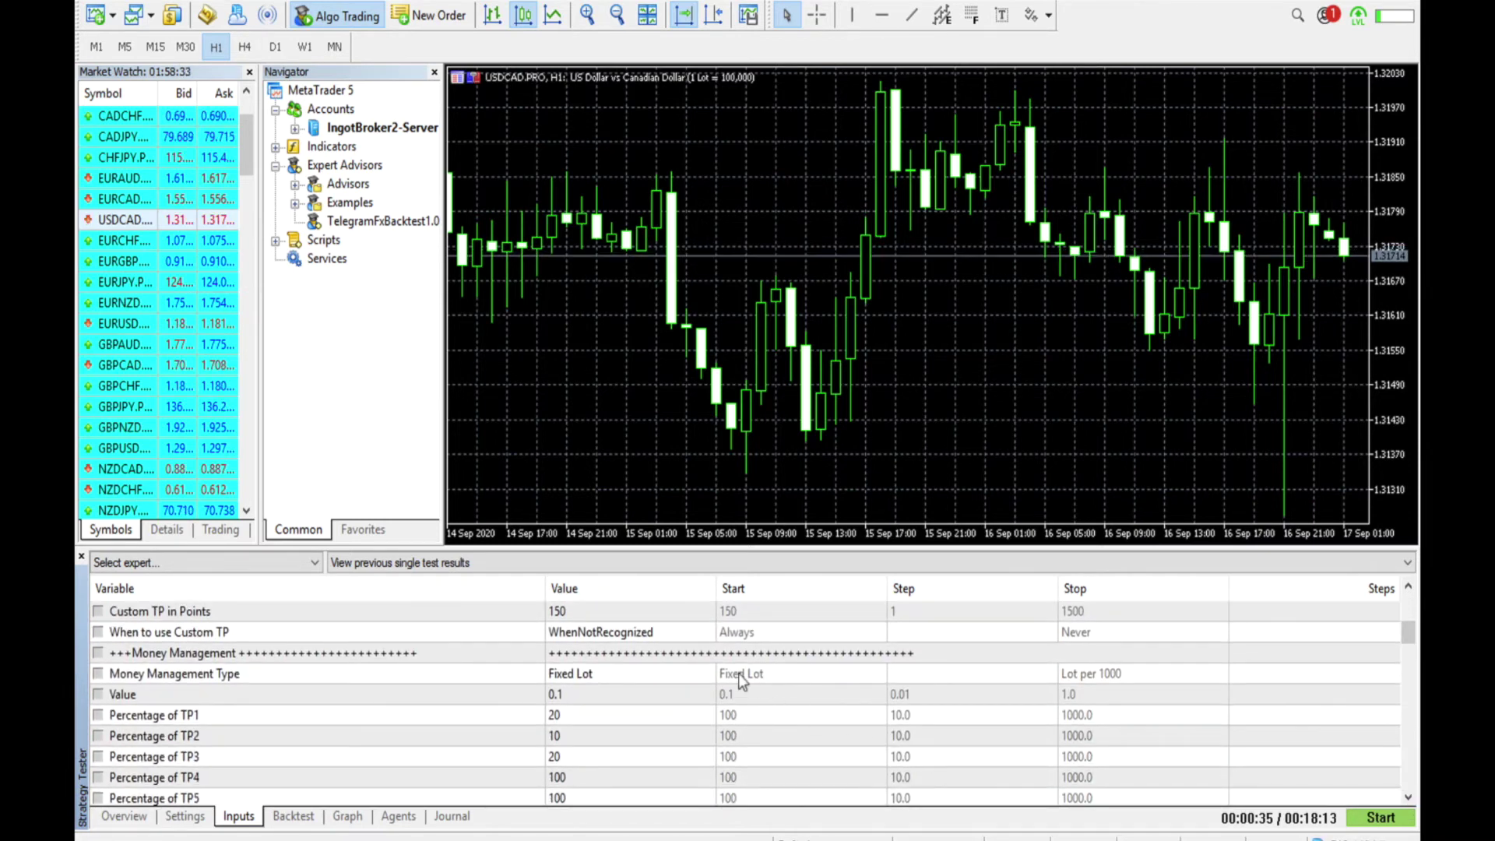
click(561, 673)
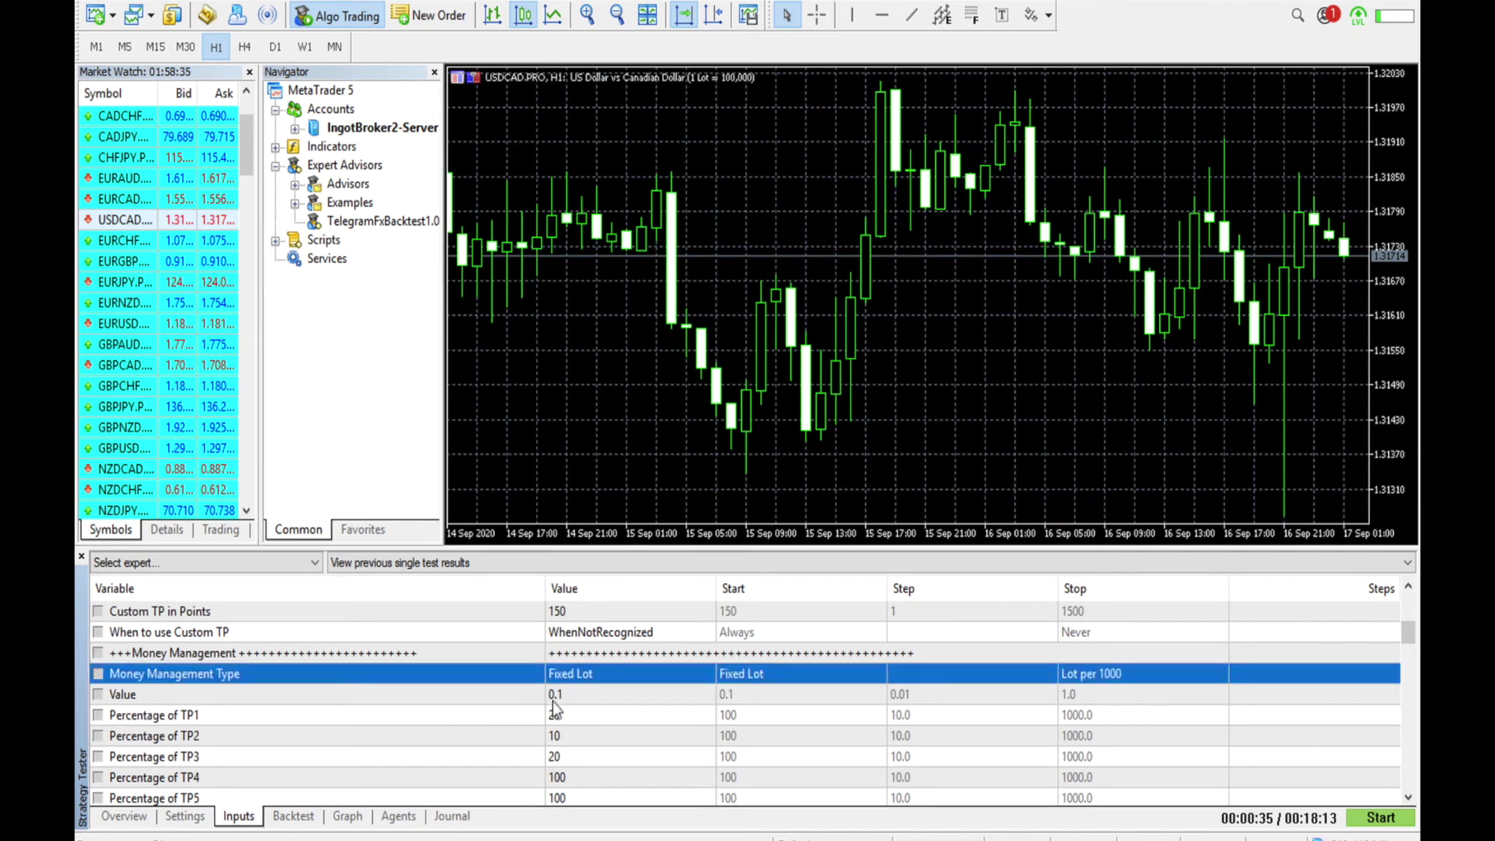
right_click(553, 701)
click(550, 716)
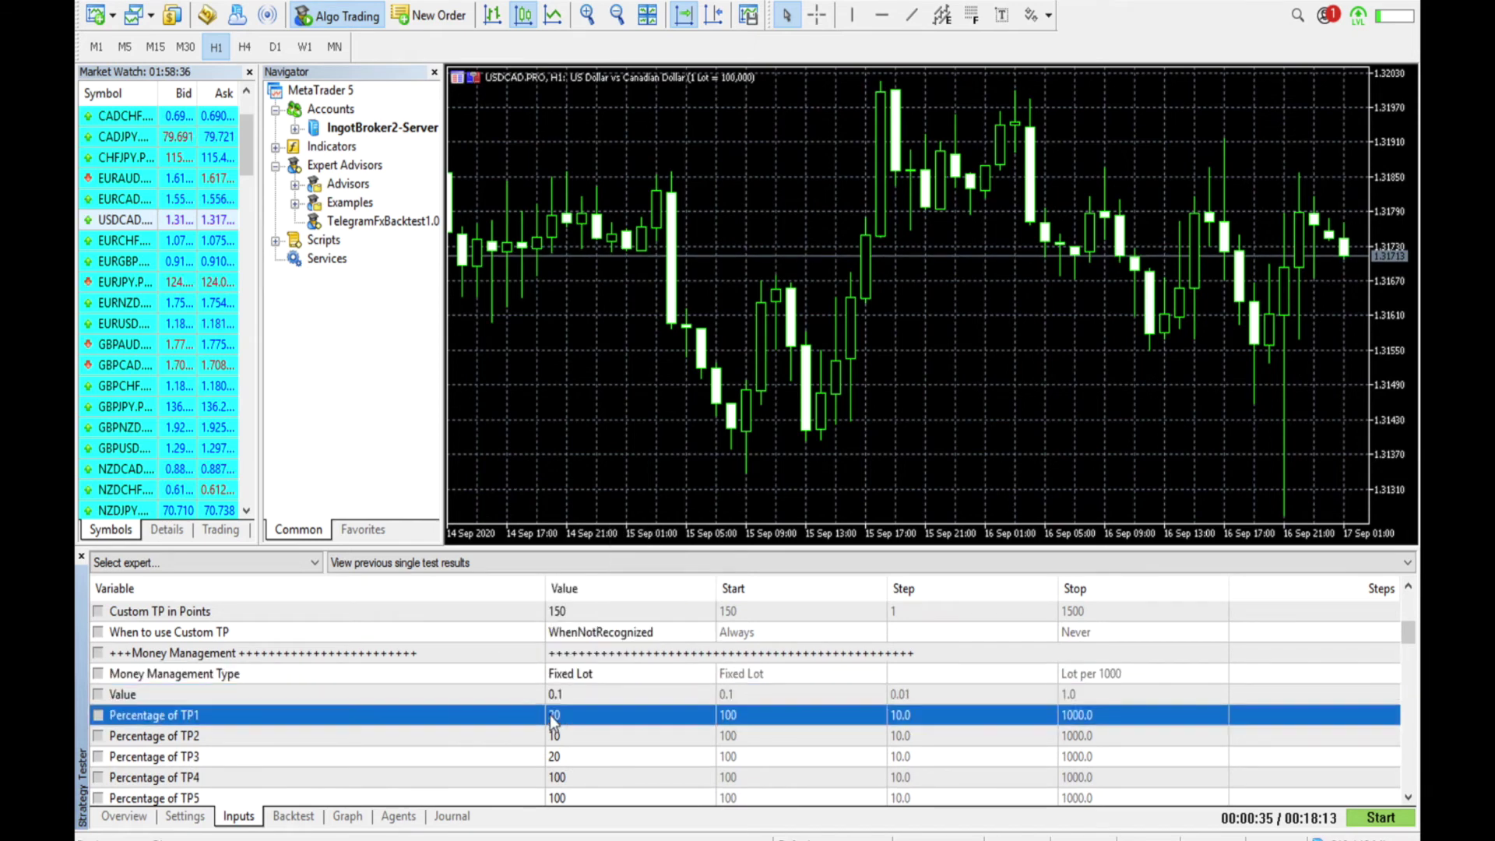
click(557, 737)
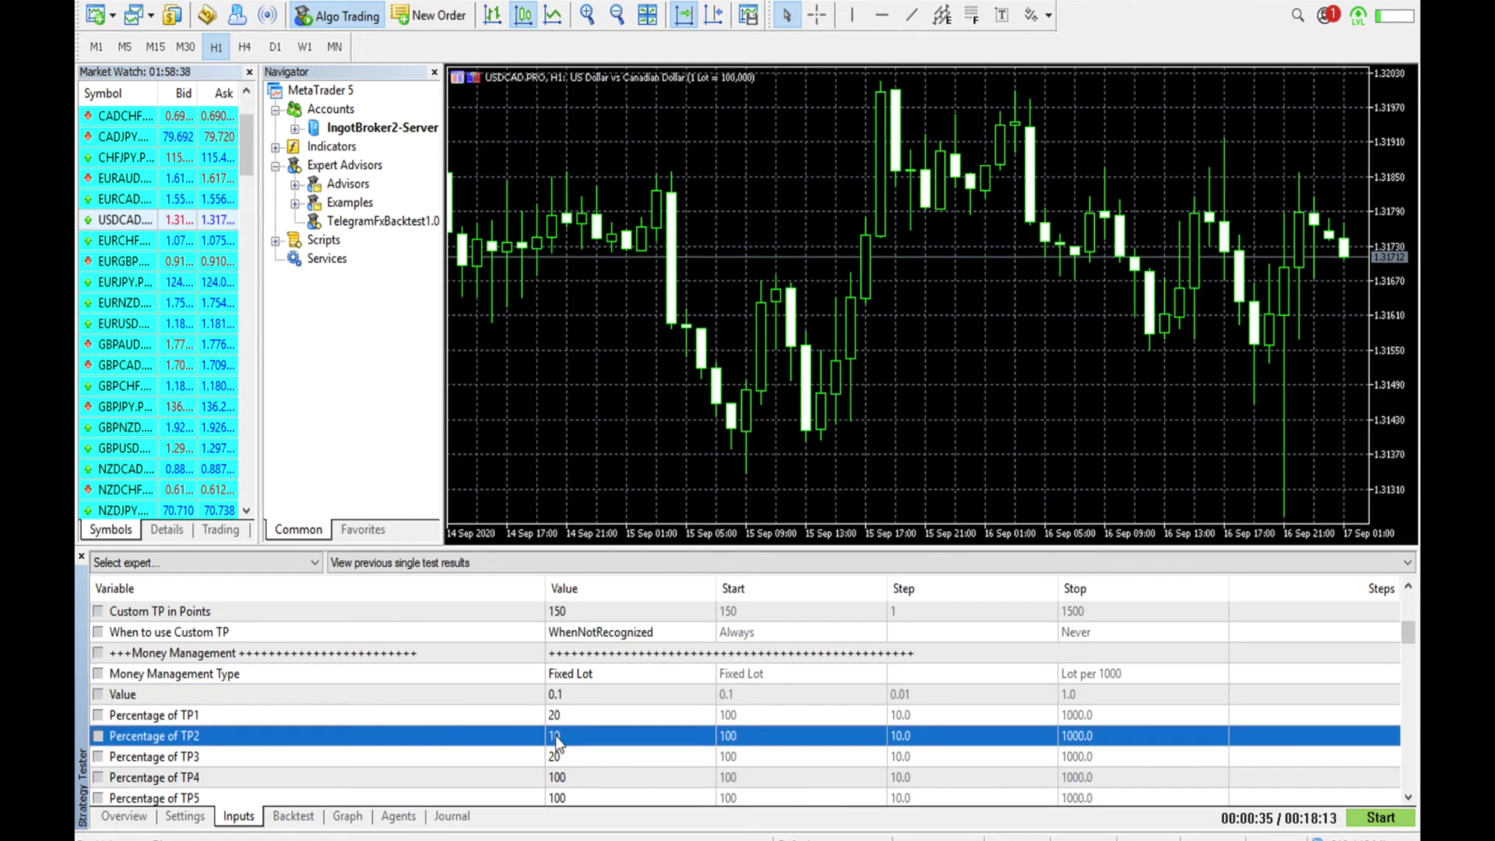
click(1381, 820)
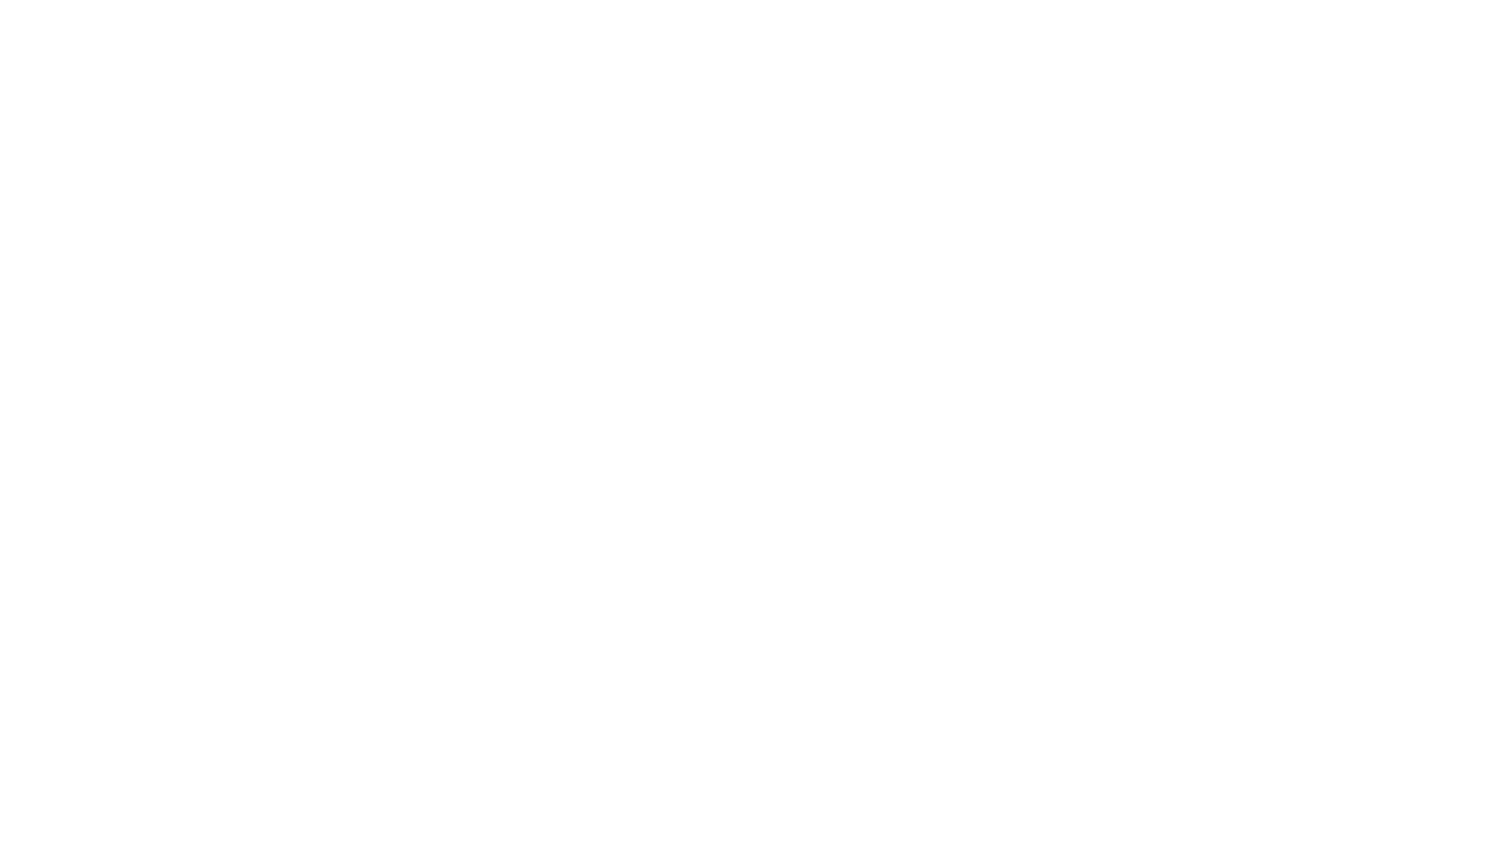